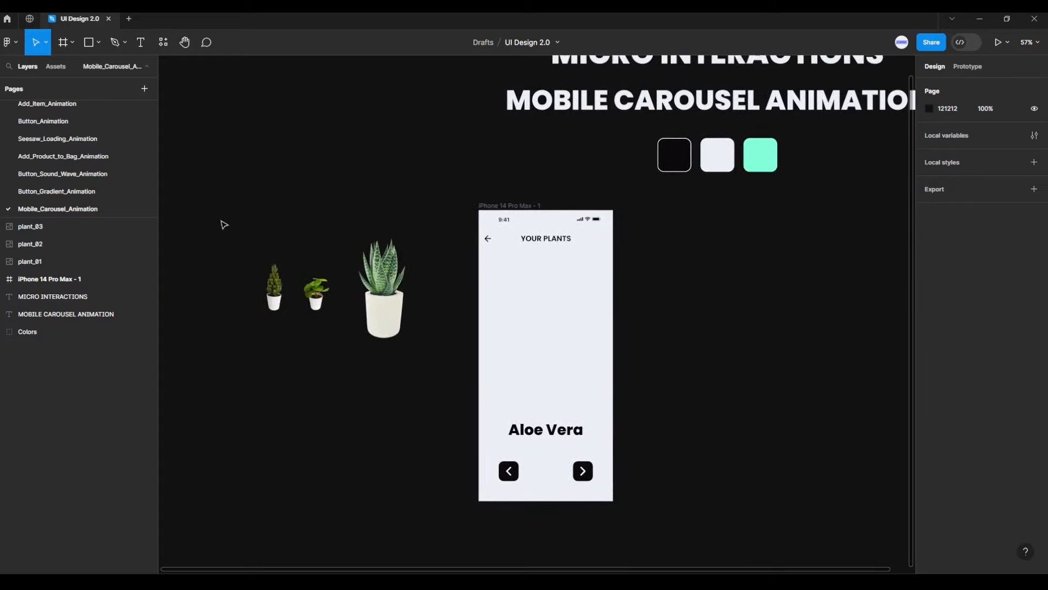
Step: Move the three plant images together into the iPhone 14 Pro Max - 1 frame, above the Aloe Vera title
drag(224, 225, 457, 381)
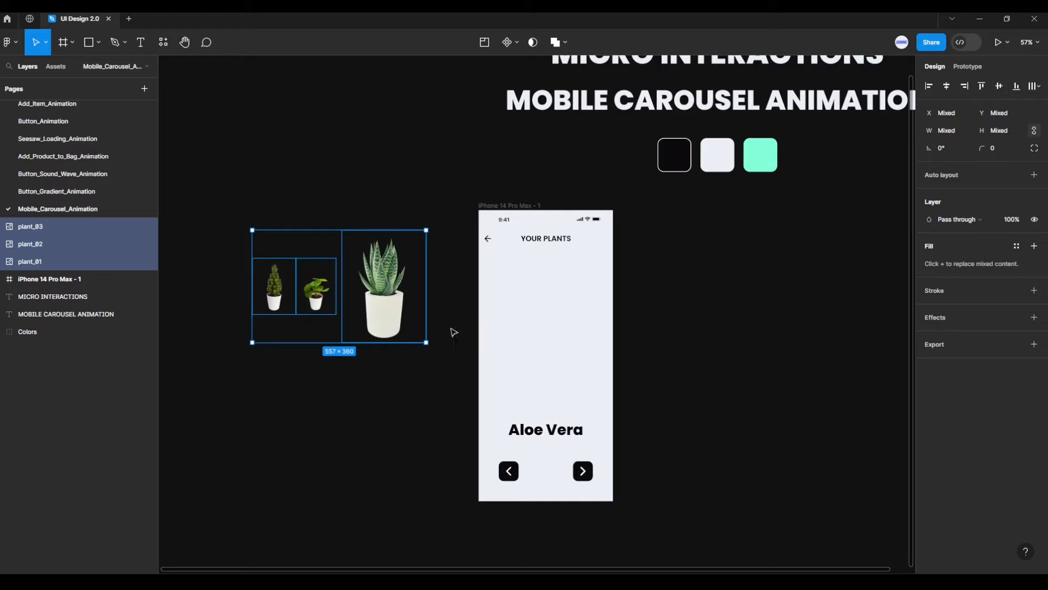
drag(385, 312, 437, 356)
scroll(431, 437, up, 3)
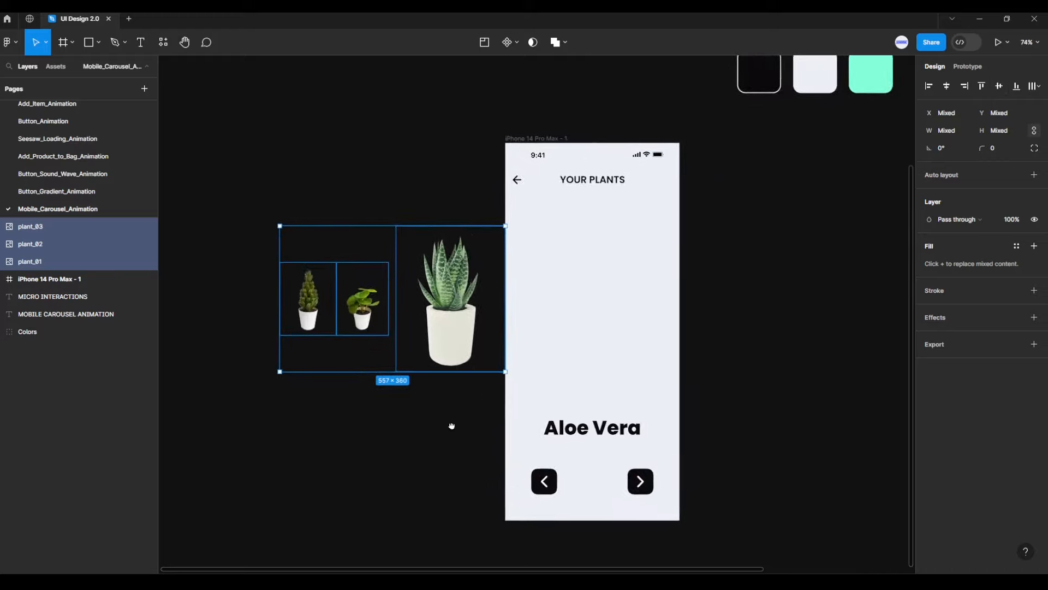
drag(495, 358, 627, 351)
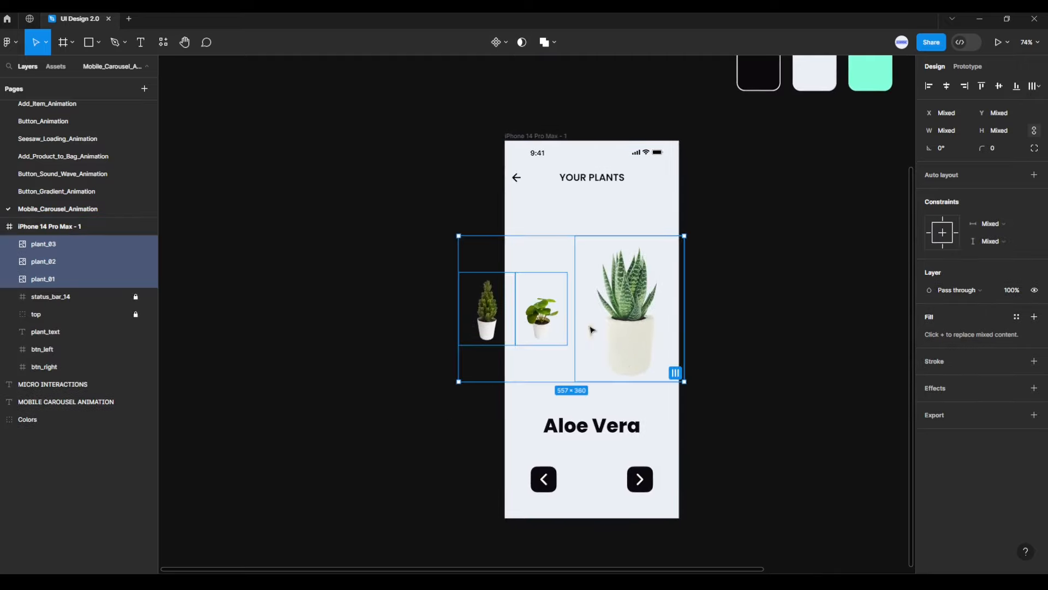
Step: Centre plant_01, the large aloe image, horizontally and vertically within the phone frame
click(634, 336)
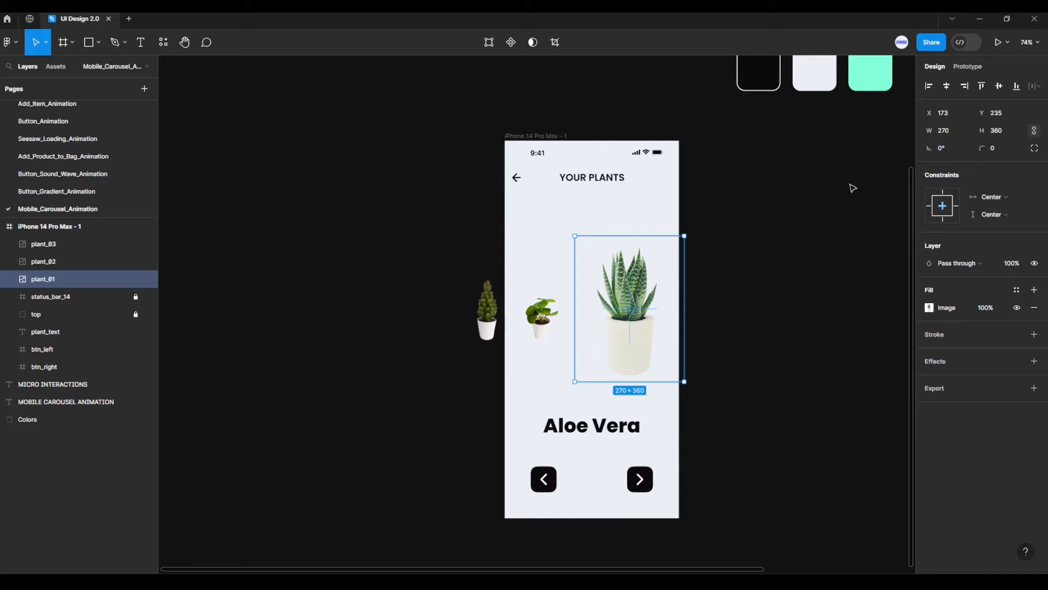
click(947, 86)
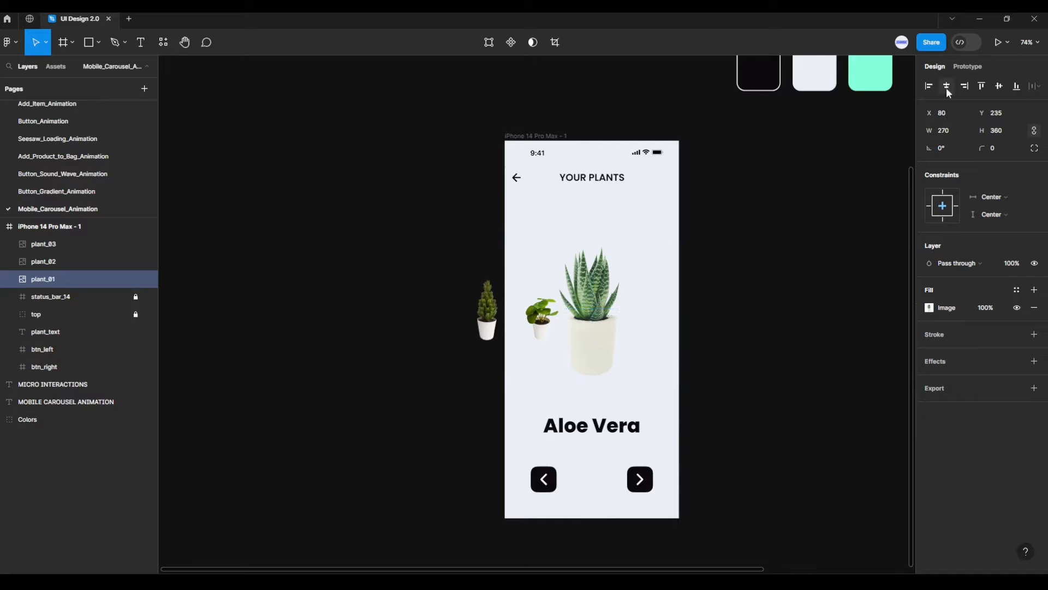
click(1000, 86)
Step: Move plant_02 and plant_03 together to the left of the aloe, vertically centred with it at Y 376
scroll(535, 355, up, 3)
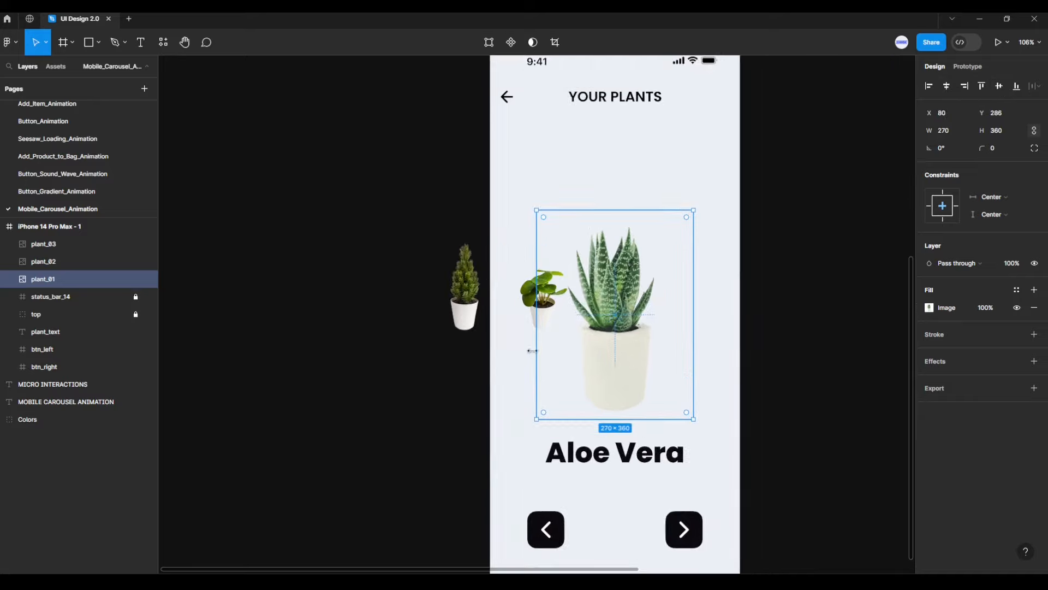
click(541, 298)
shift+click(470, 300)
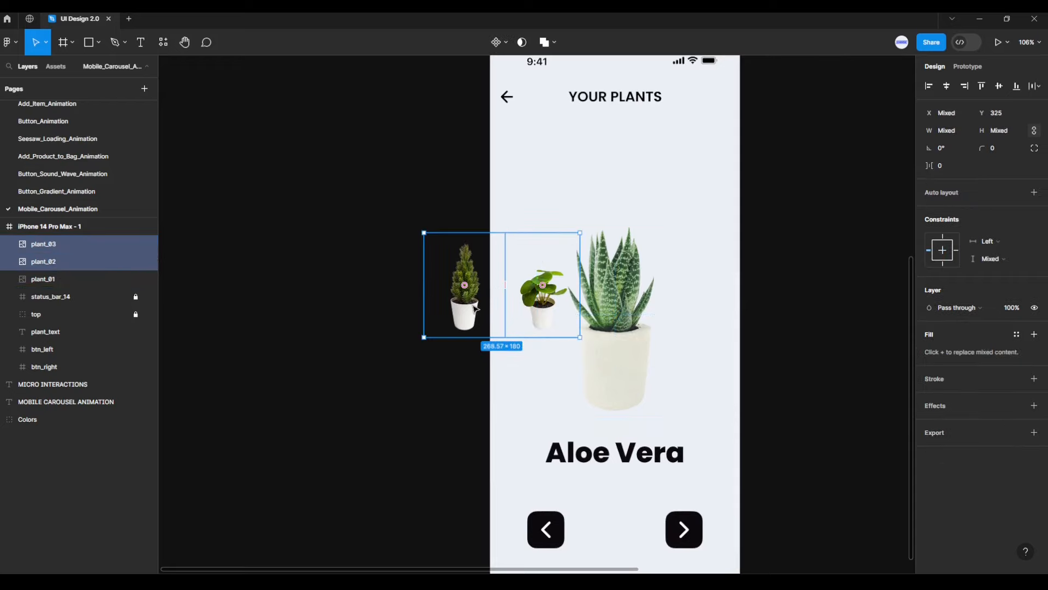
drag(475, 309, 463, 343)
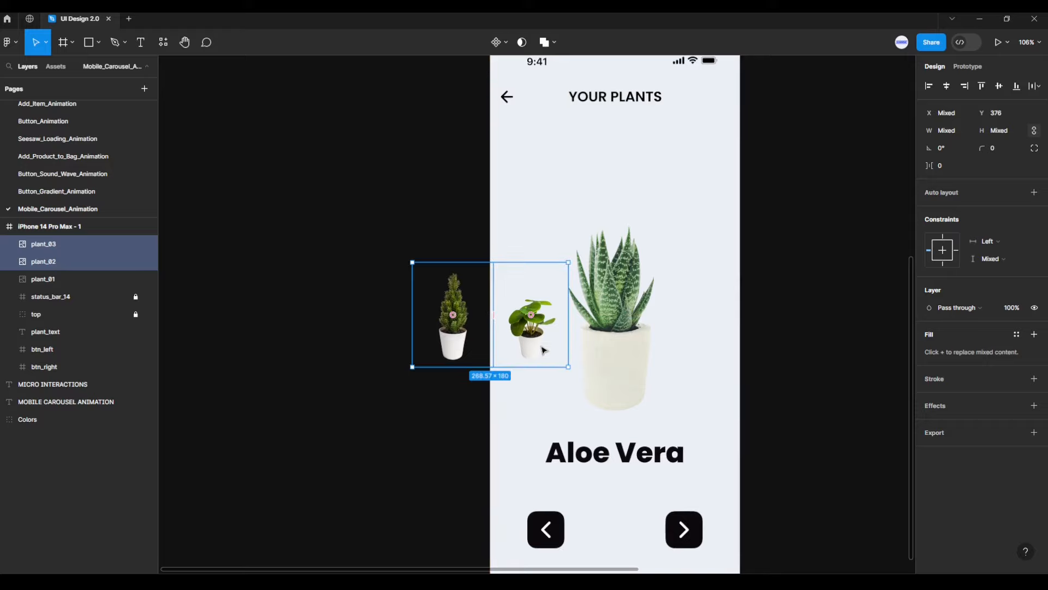
click(364, 291)
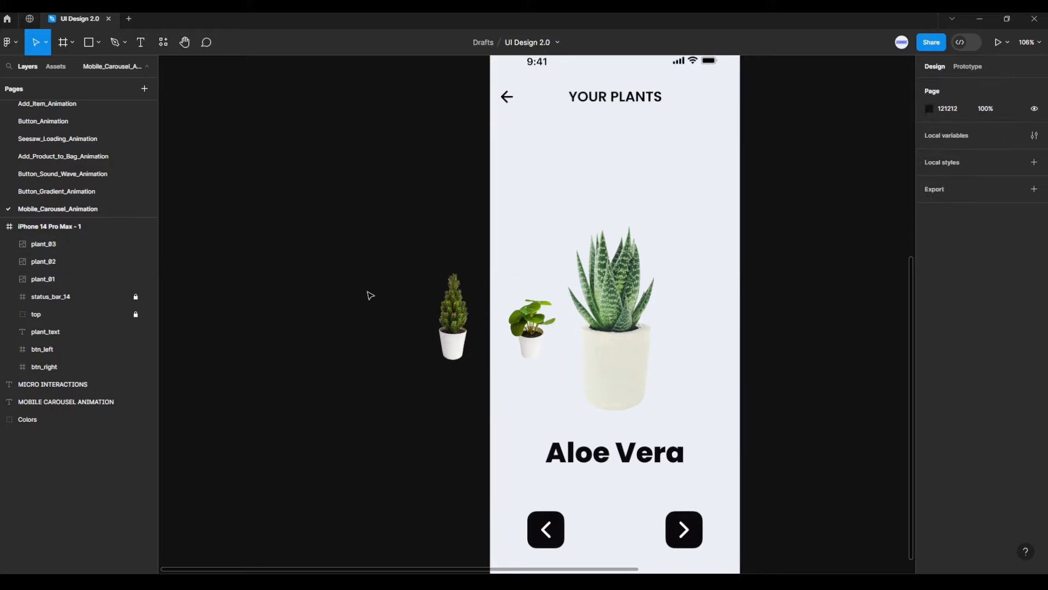
Step: Apply a layer blur of 10 to both small plants, plant_02 and plant_03
click(440, 330)
shift+click(532, 336)
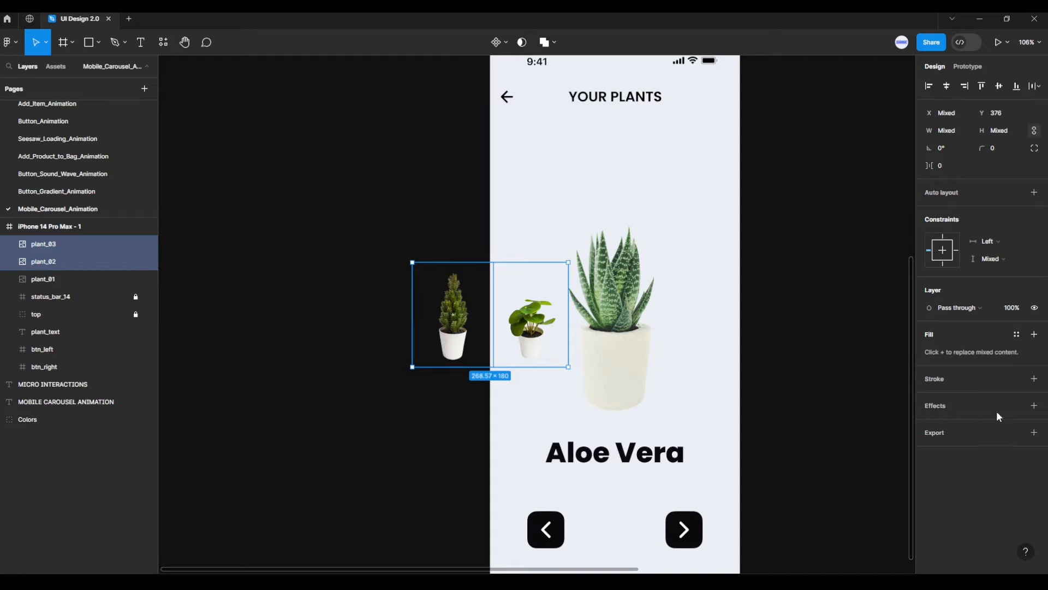
click(1036, 406)
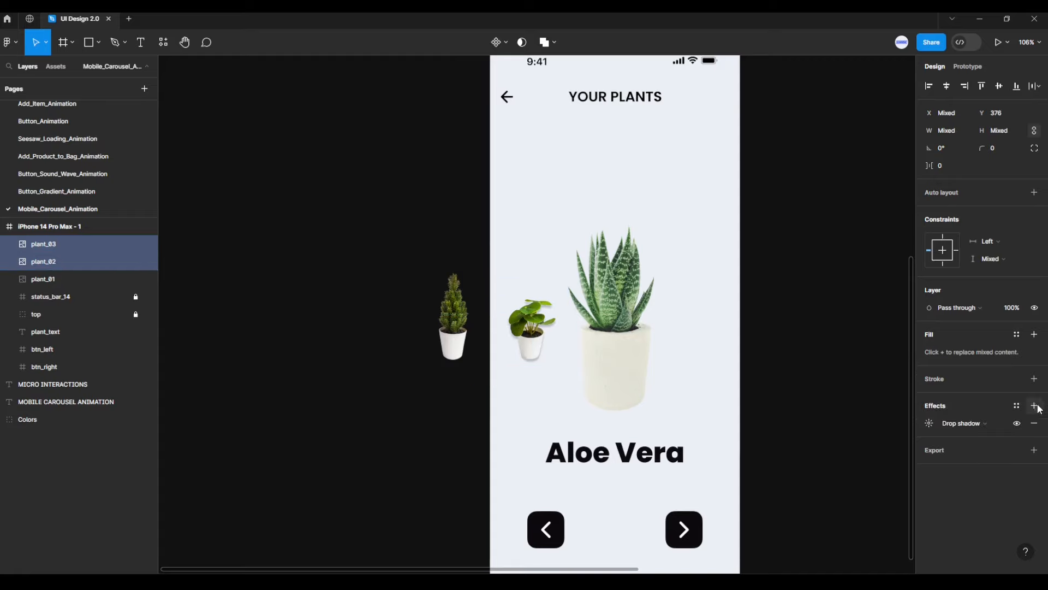
click(997, 421)
click(978, 434)
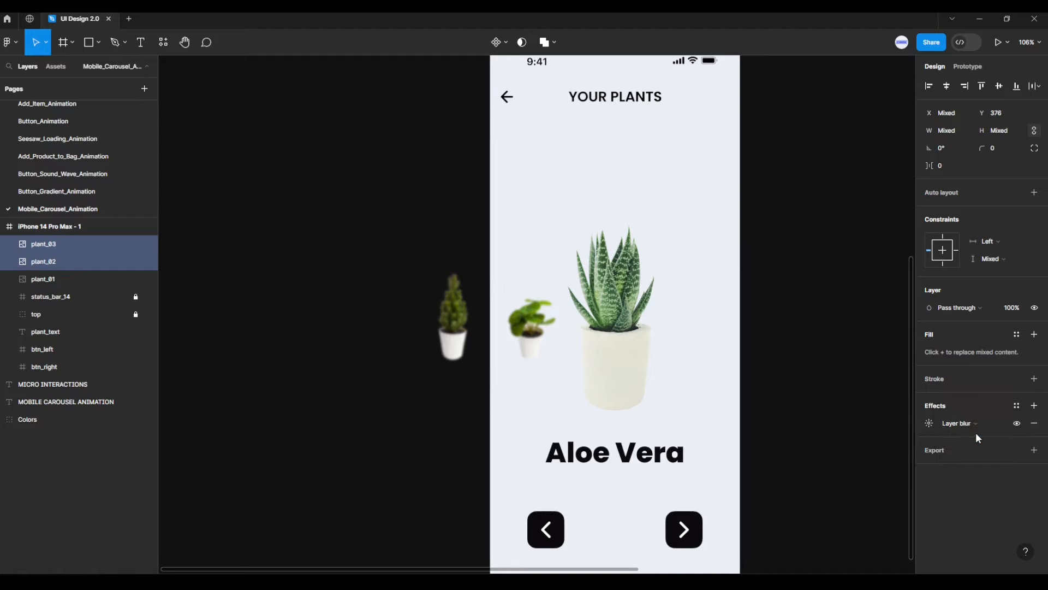
click(929, 423)
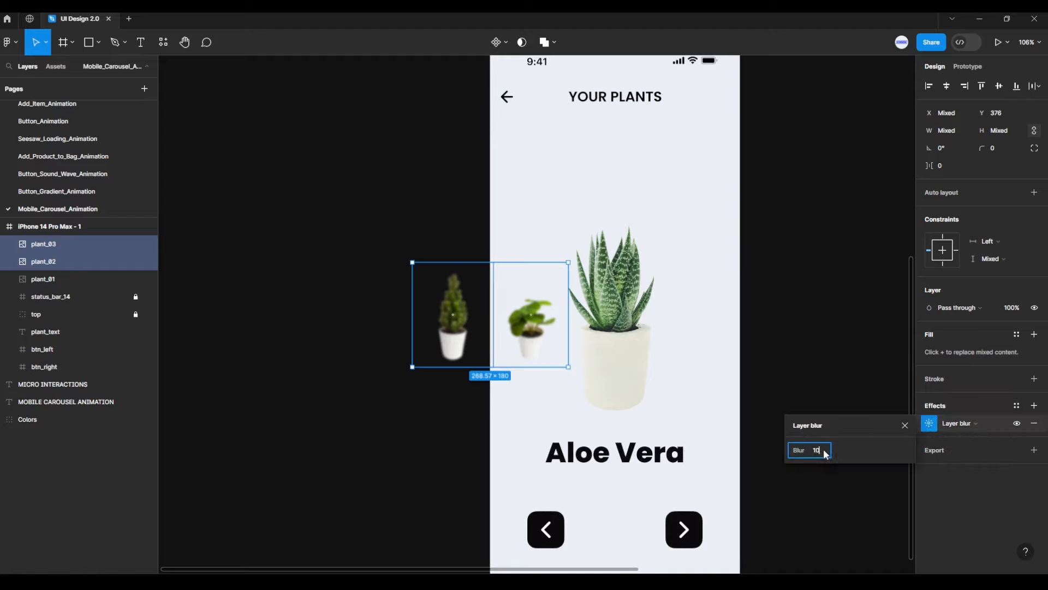
key(Return)
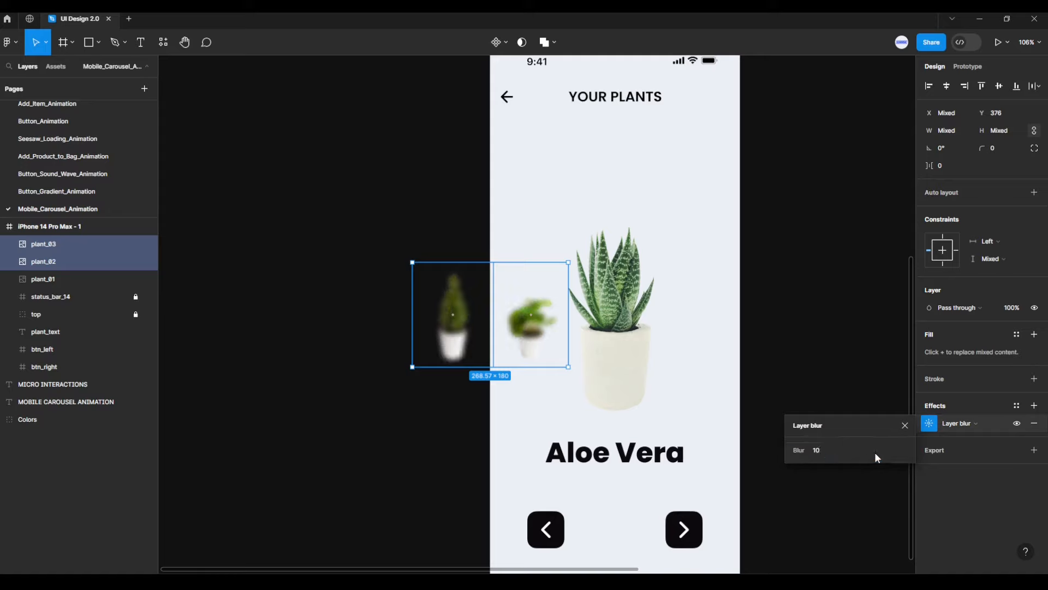
click(900, 425)
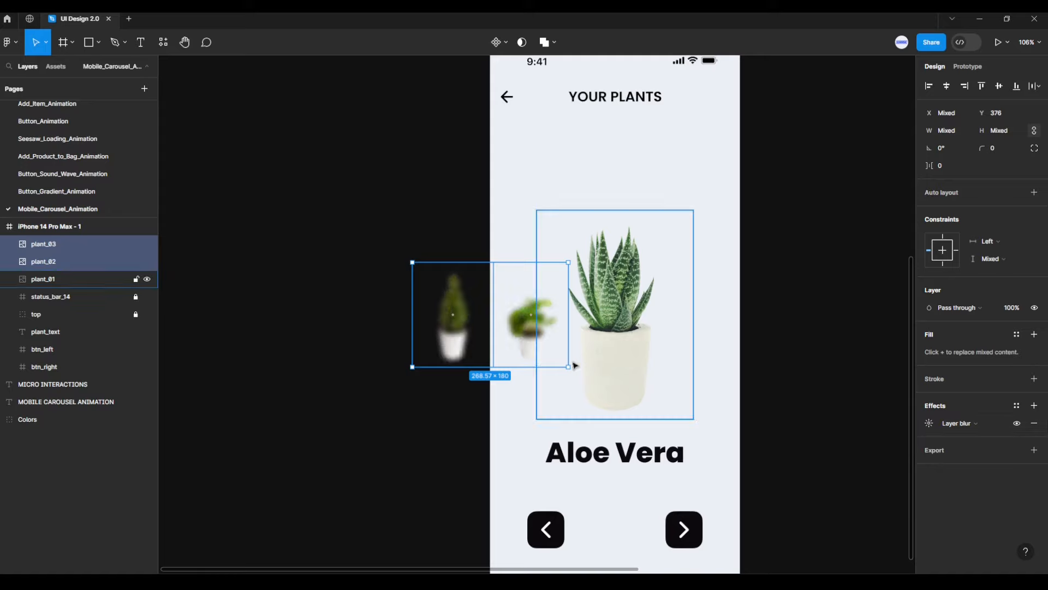
click(544, 341)
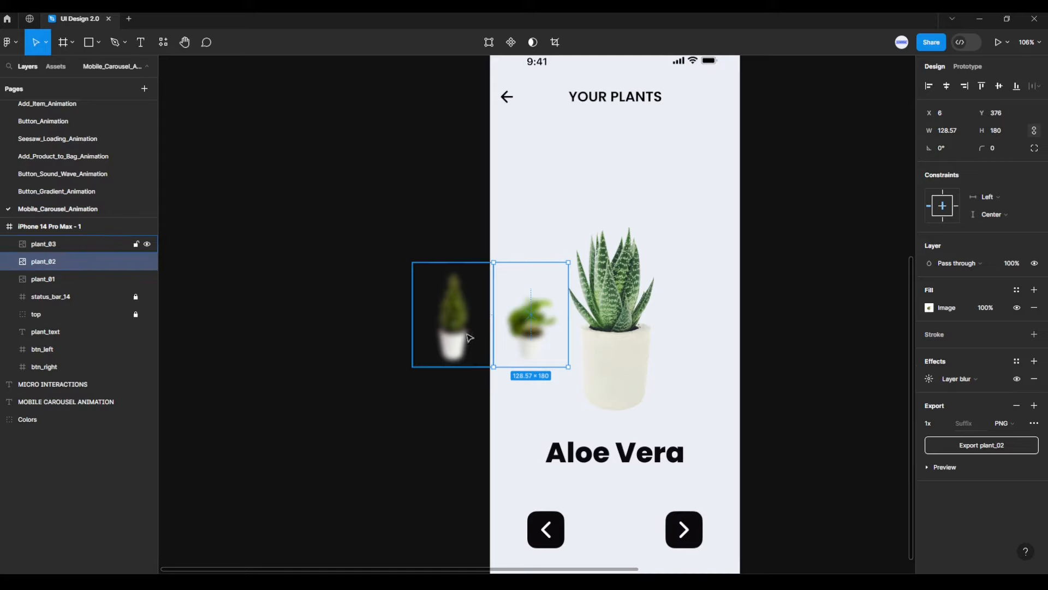
click(457, 349)
click(548, 331)
click(480, 328)
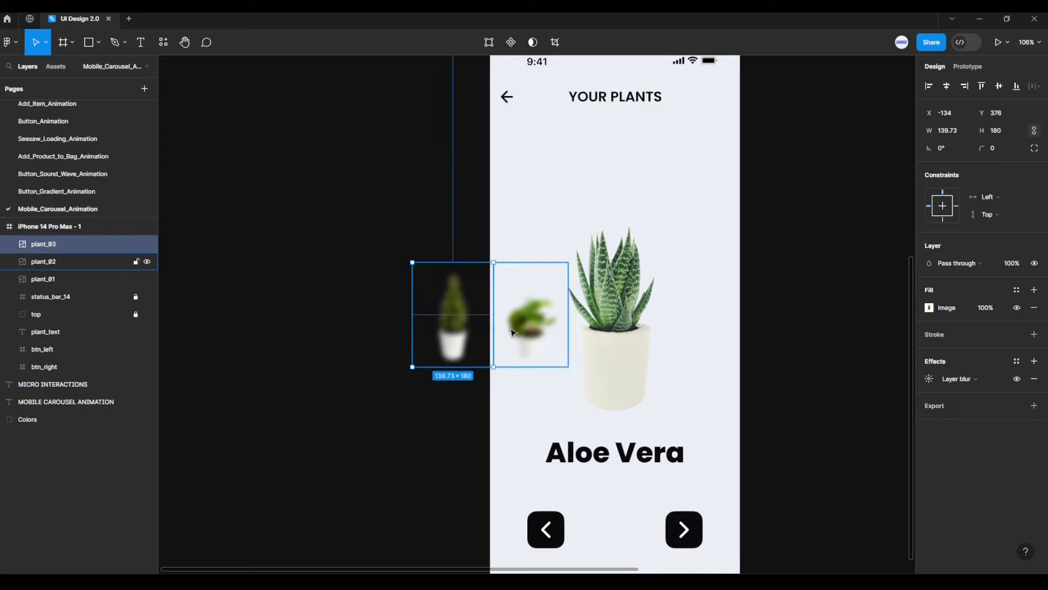
click(524, 332)
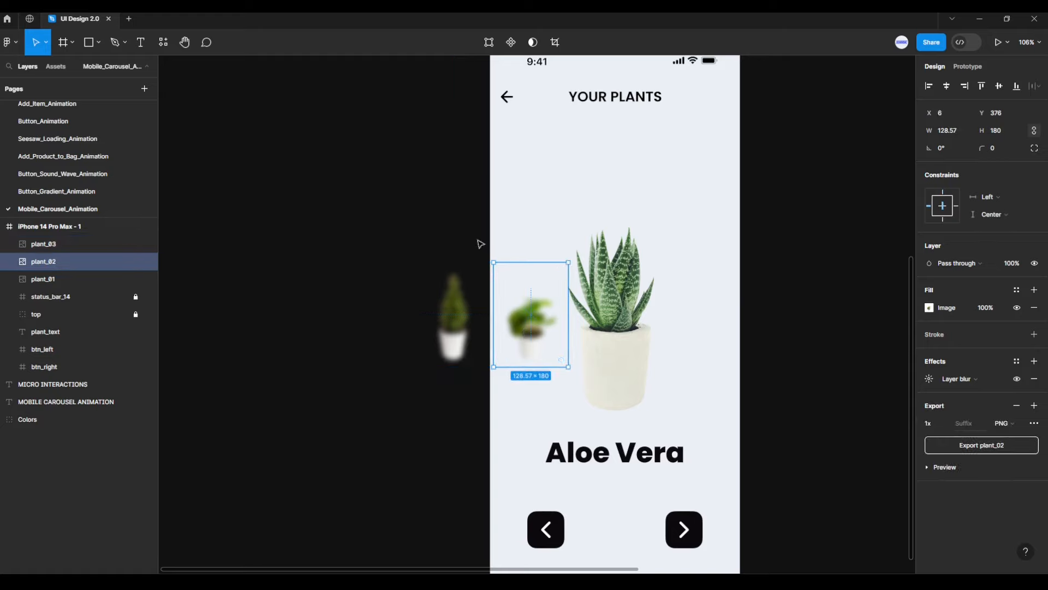
click(459, 213)
Step: Turn on Clip content for the iPhone 14 Pro Max - 1 frame
scroll(459, 213, down, 2)
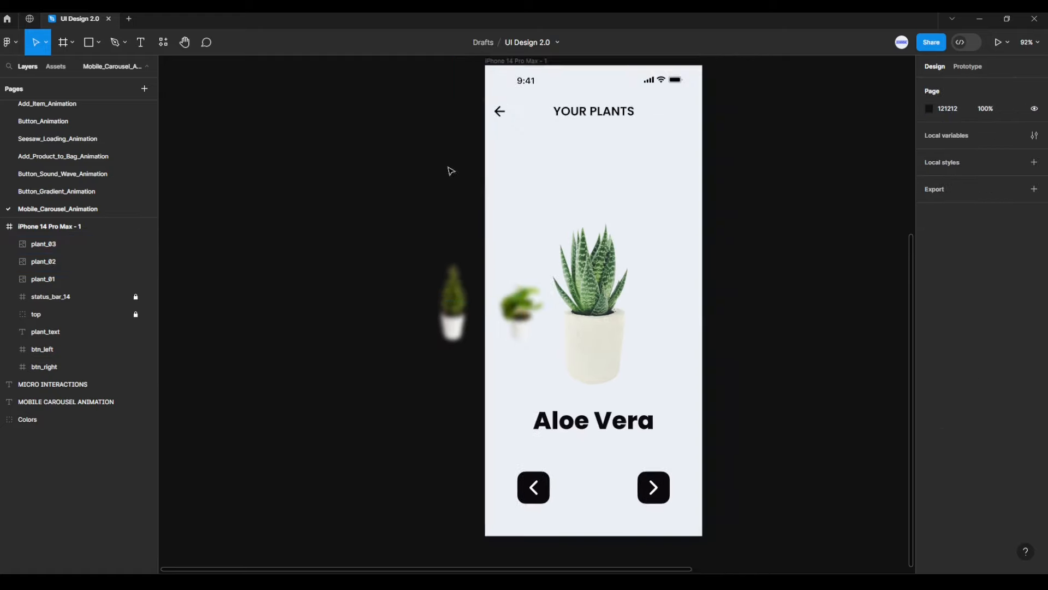
click(489, 61)
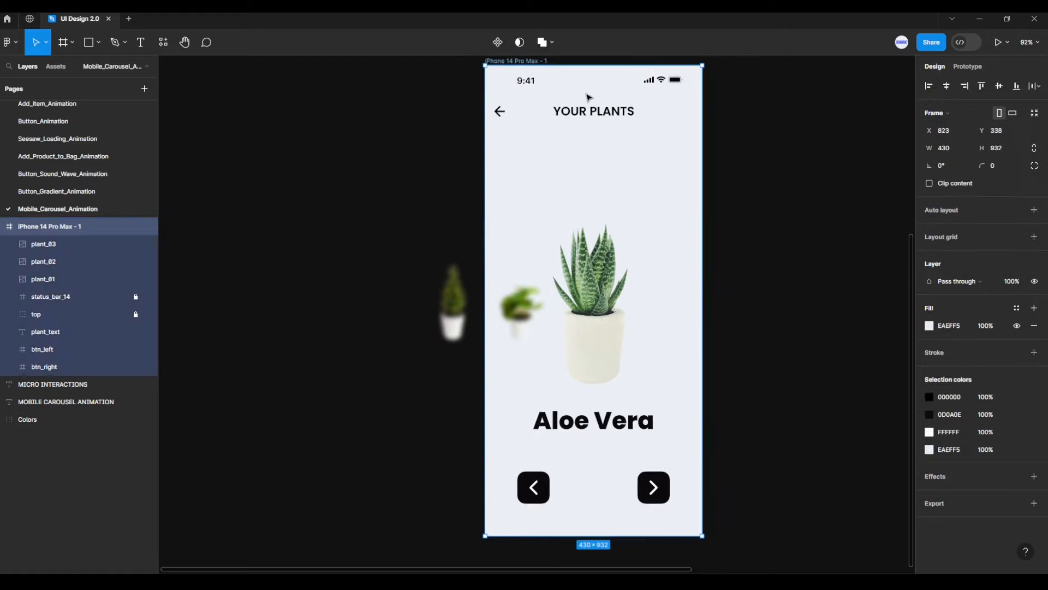
click(929, 184)
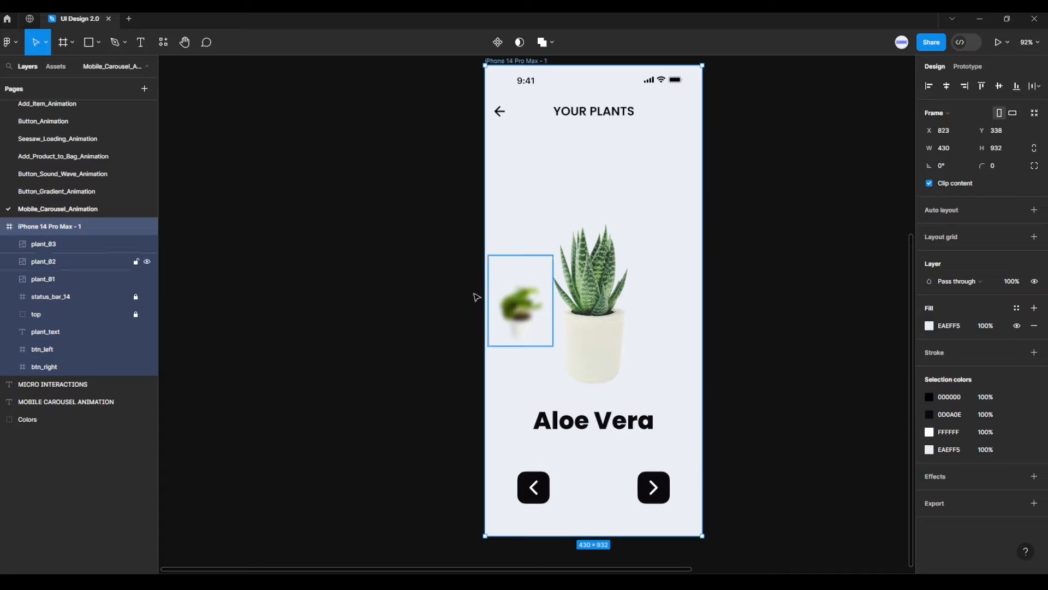
click(80, 263)
click(79, 244)
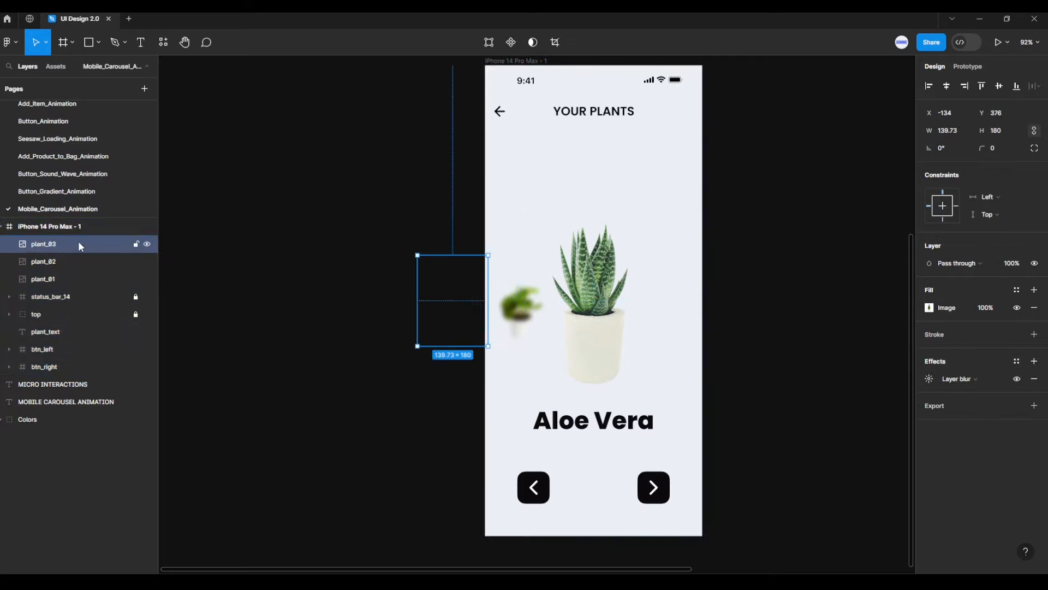
click(412, 166)
Step: Duplicate the iPhone 14 Pro Max - 1 frame and place the copy level with it on its right, at about X 1551
scroll(412, 166, down, 1)
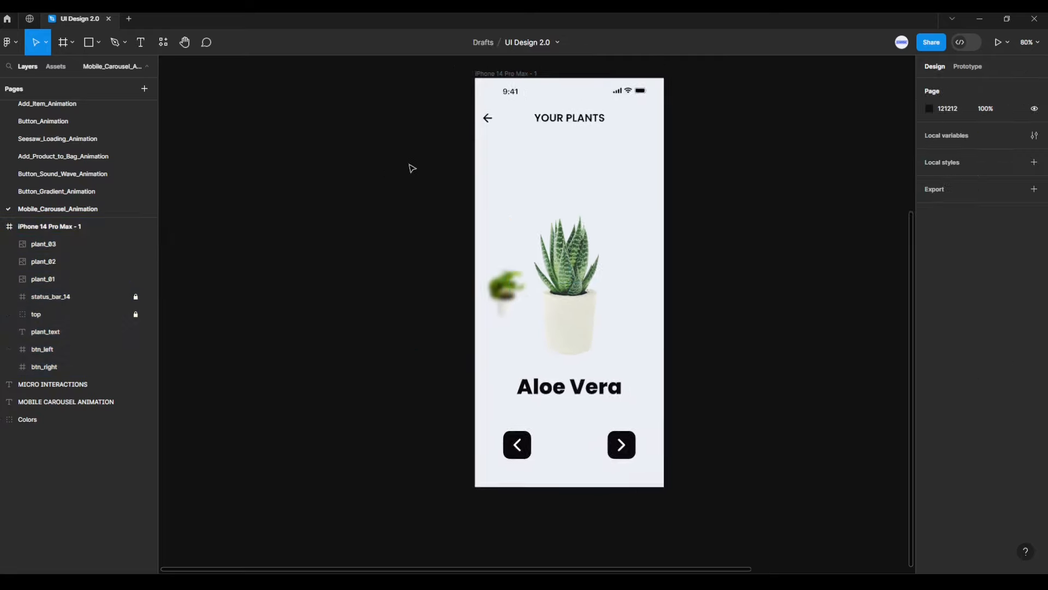
drag(401, 166, 282, 176)
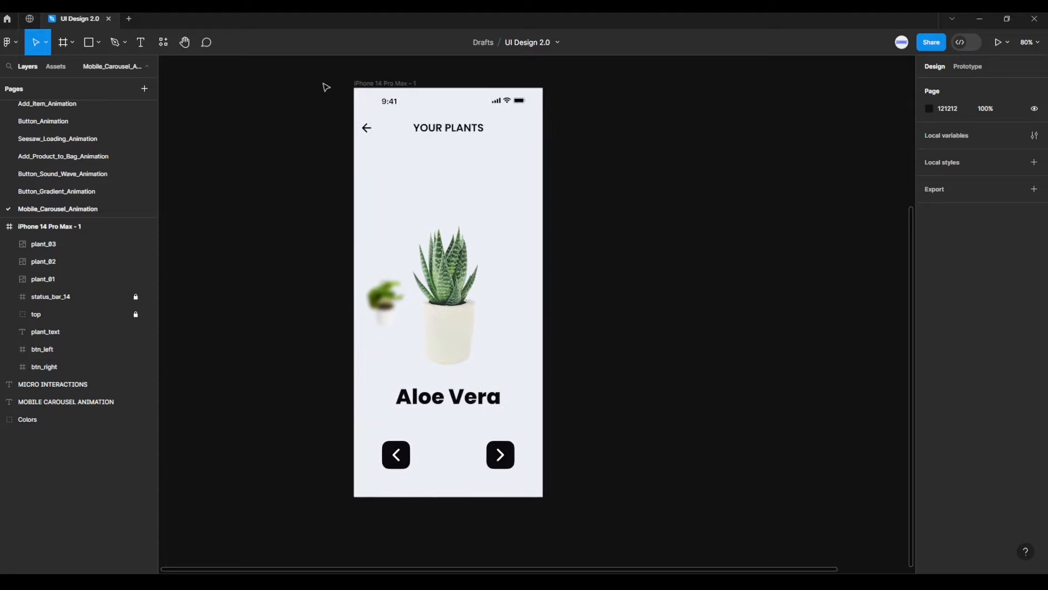
click(361, 84)
alt+drag(363, 85, 683, 83)
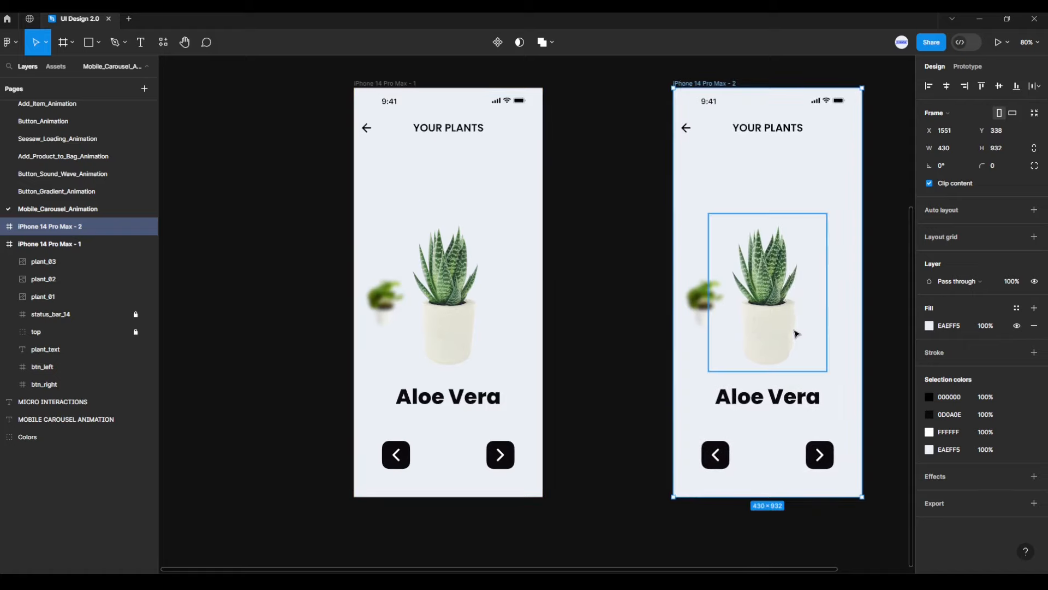
Step: In the duplicated frame, shrink plant_01 proportionally to a height of 180 and place it vertically centred against the frame's right edge
drag(796, 334, 690, 333)
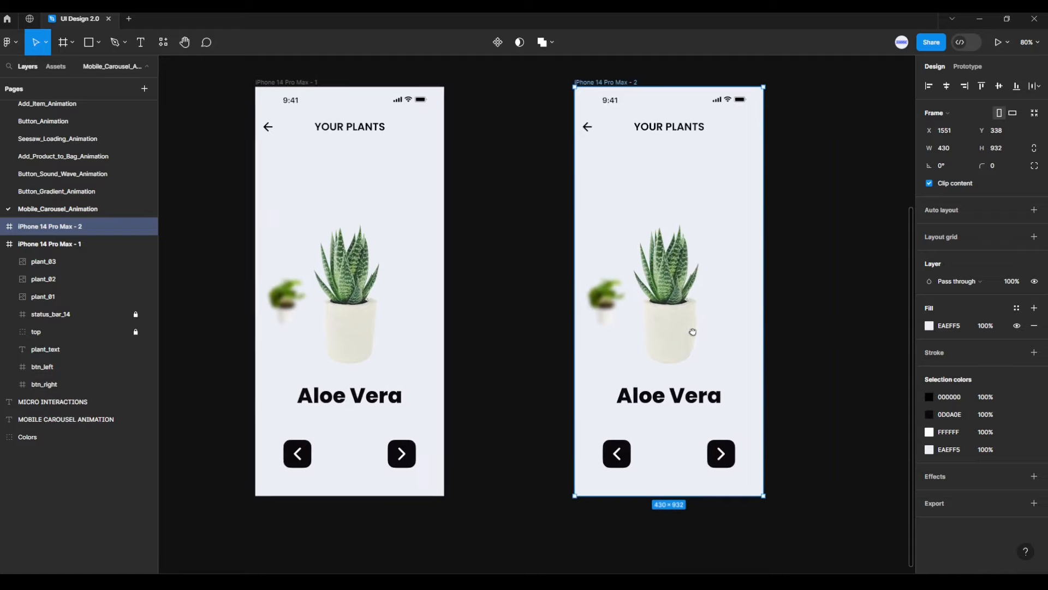
click(666, 330)
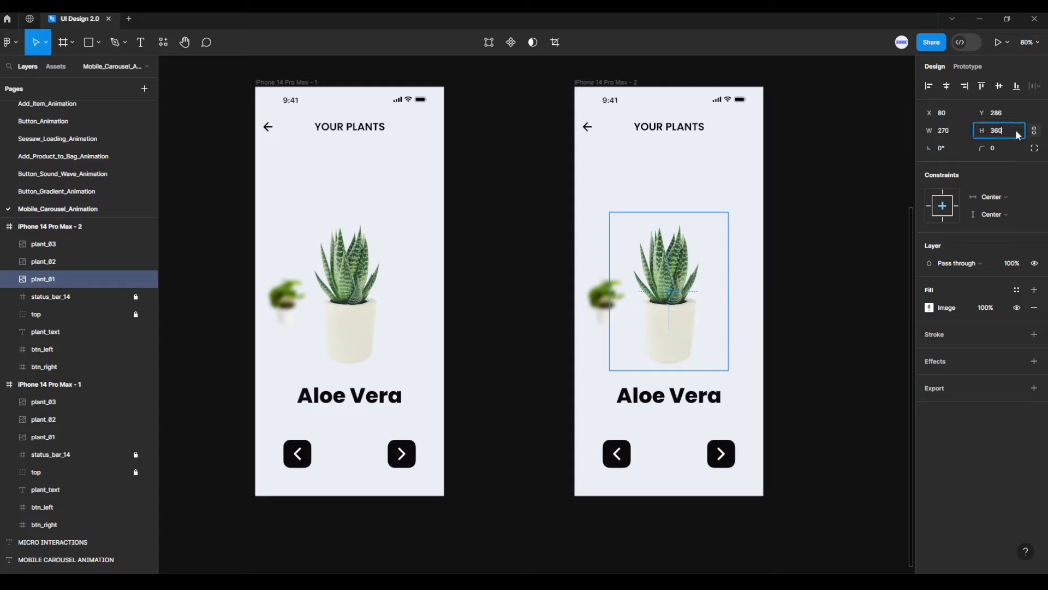
key(Return)
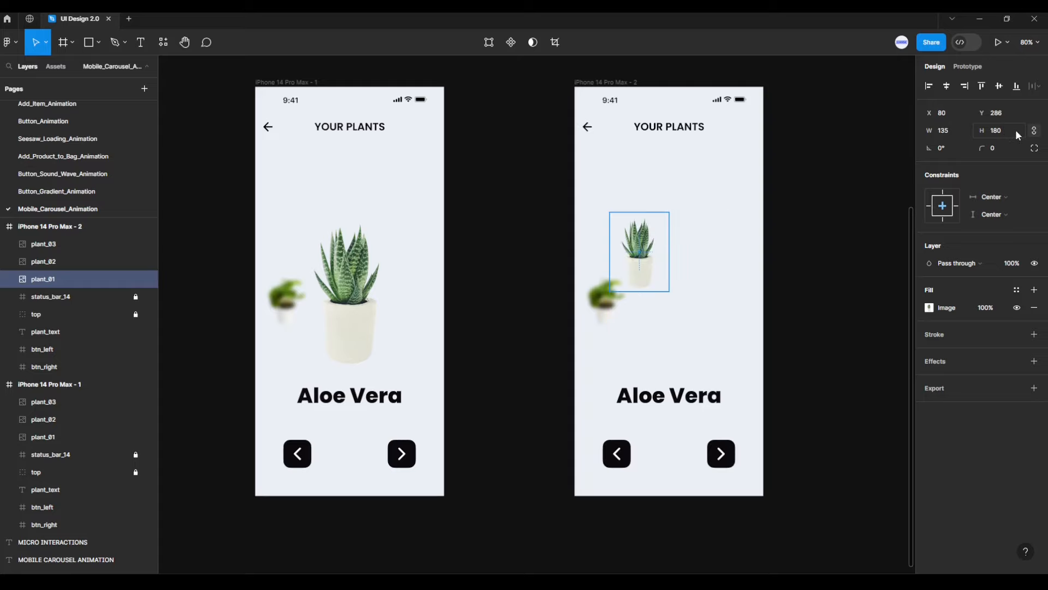
click(999, 87)
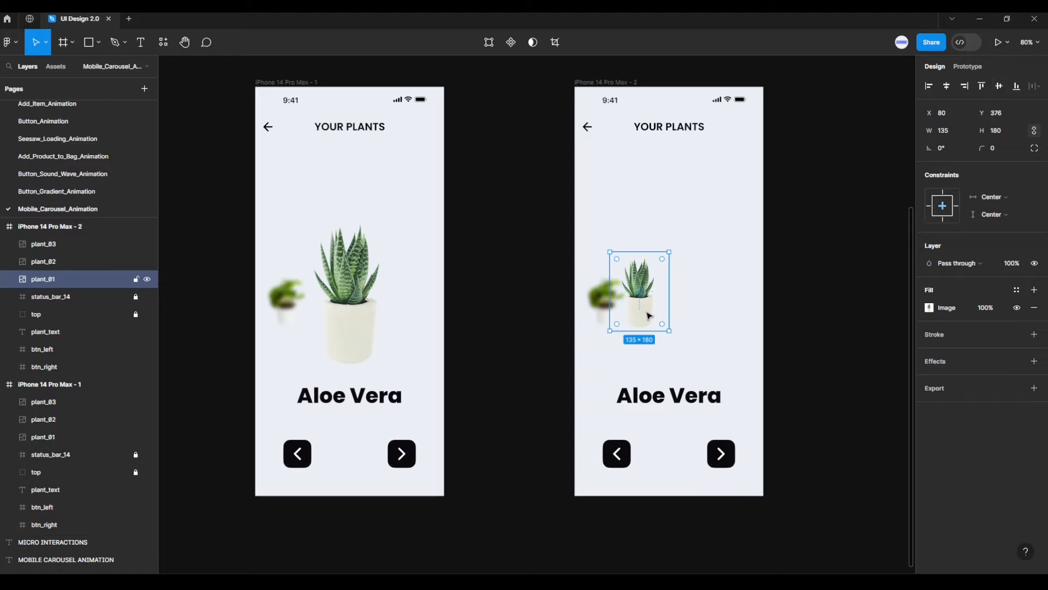
drag(648, 315, 743, 308)
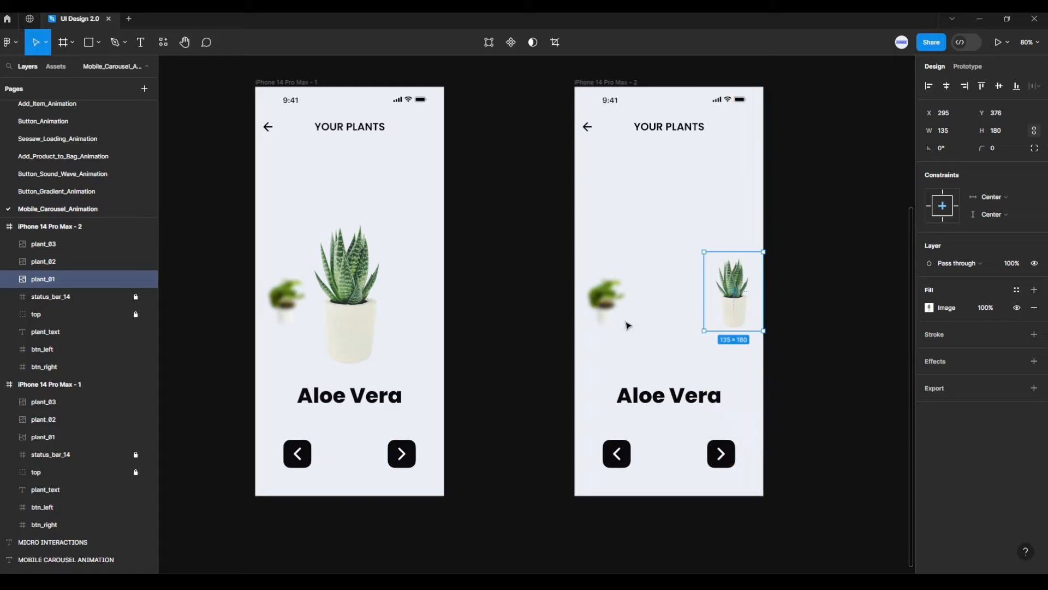
Step: Enlarge plant_02 in the second frame proportionally to a height of 360 and centre it horizontally and vertically
click(609, 307)
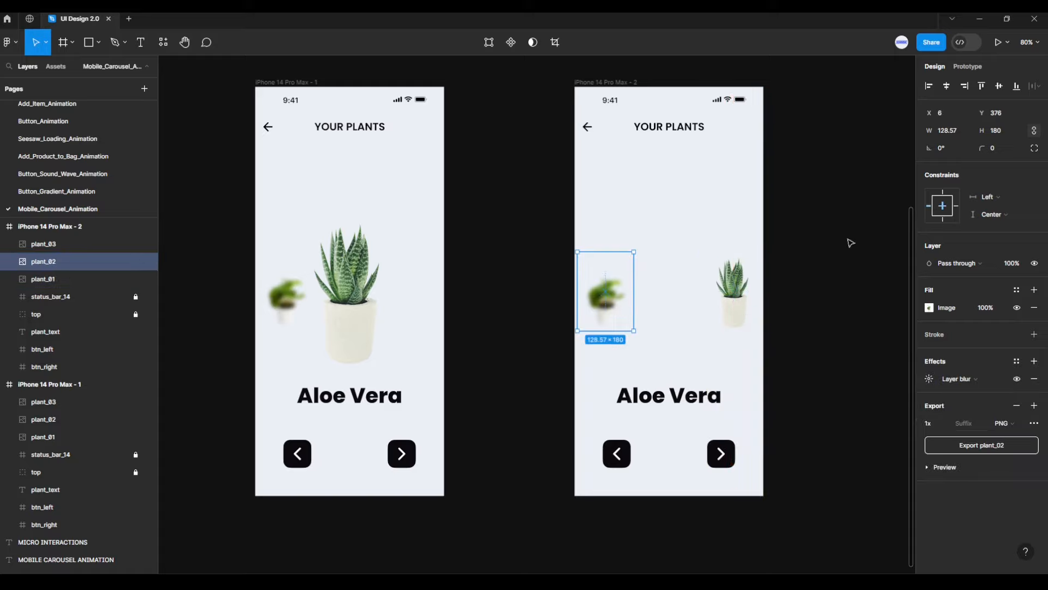
click(948, 87)
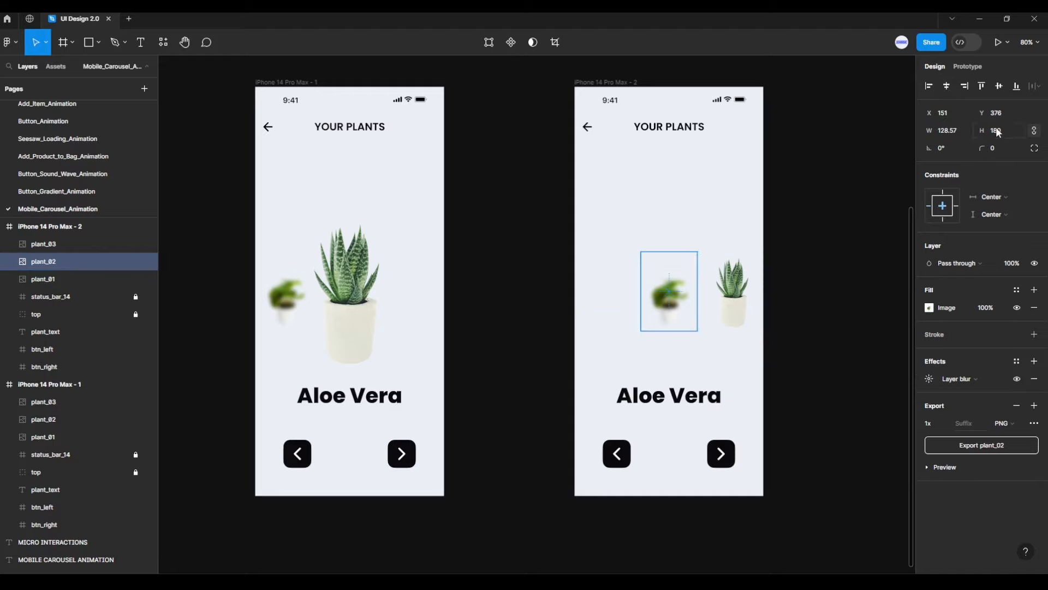
click(1013, 135)
click(1014, 135)
key(Return)
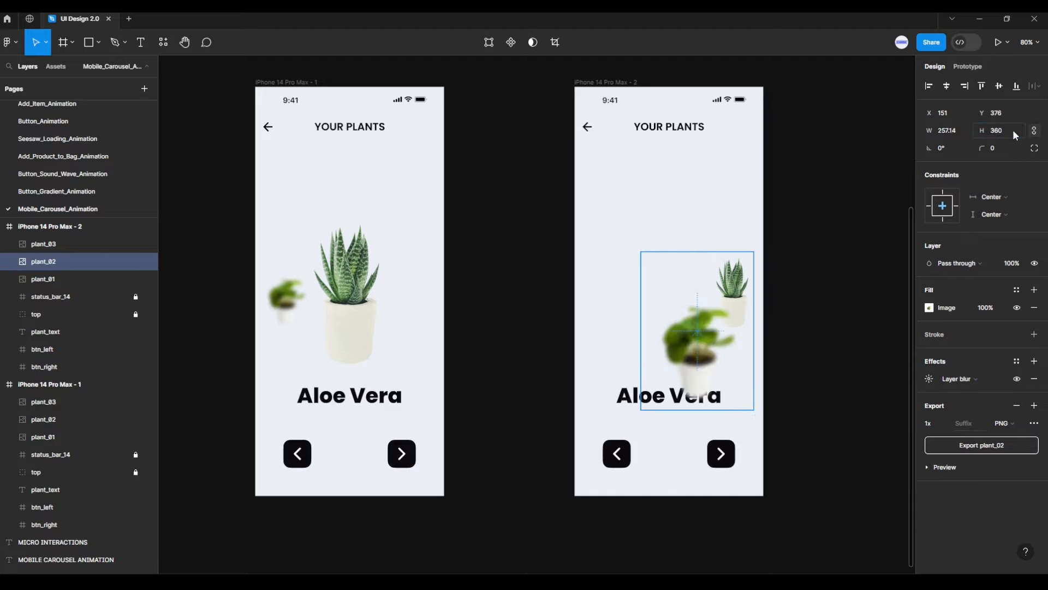
click(947, 86)
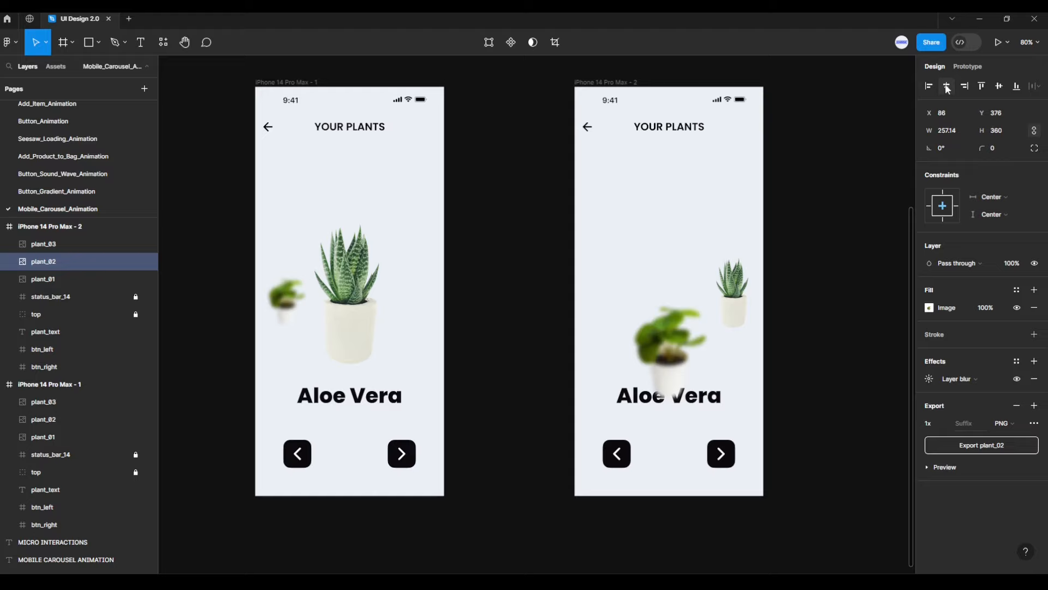
click(999, 87)
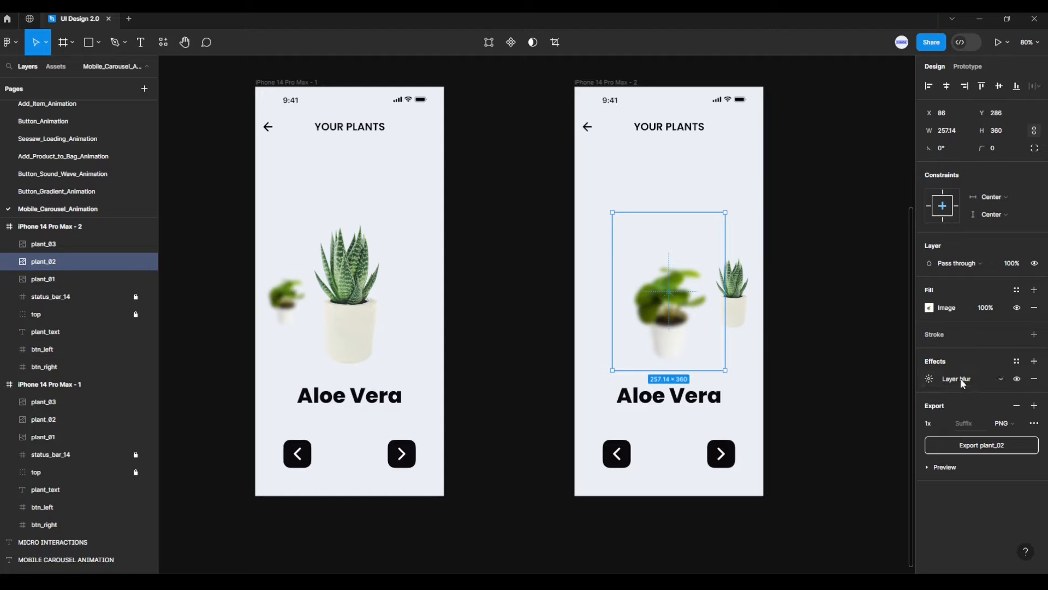
Step: Remove the layer blur from plant_02 in the iPhone 14 Pro Max - 2 frame
click(1034, 379)
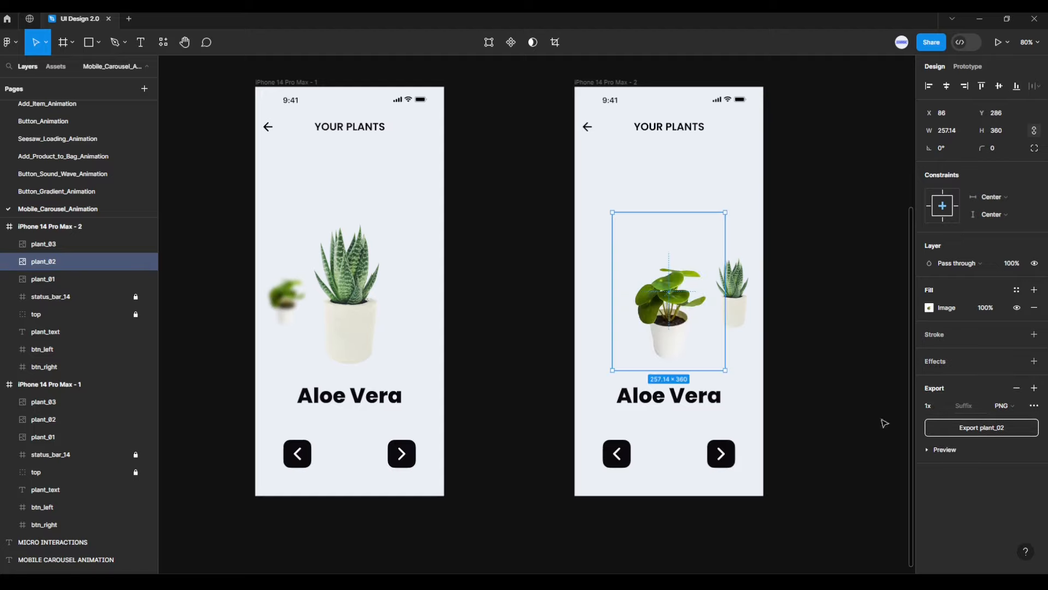
Step: Move plant_03 in the second frame horizontally into view, flush with the frame's left edge at X 0
click(596, 82)
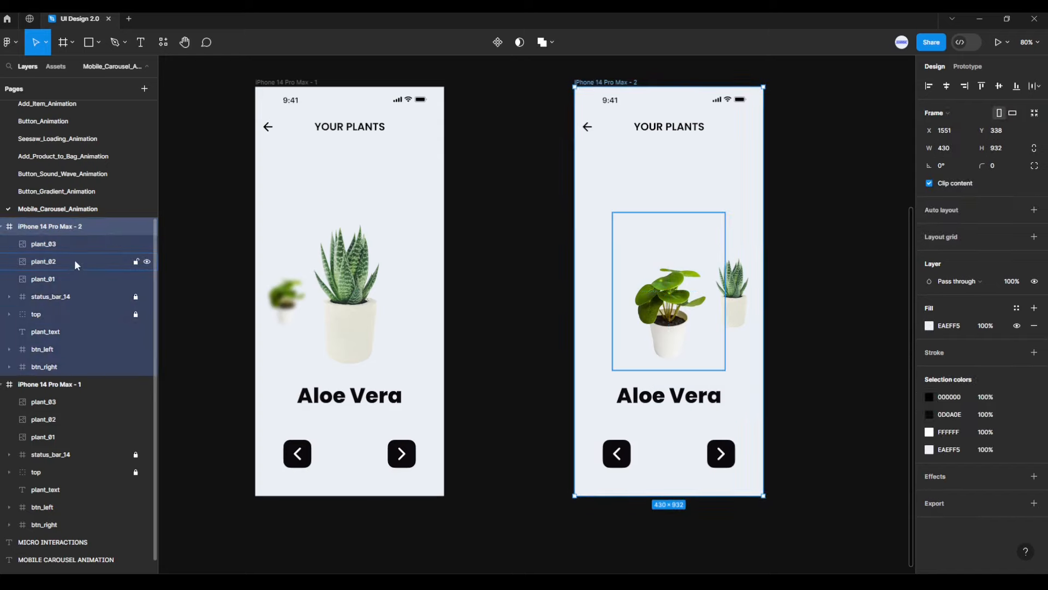
click(67, 244)
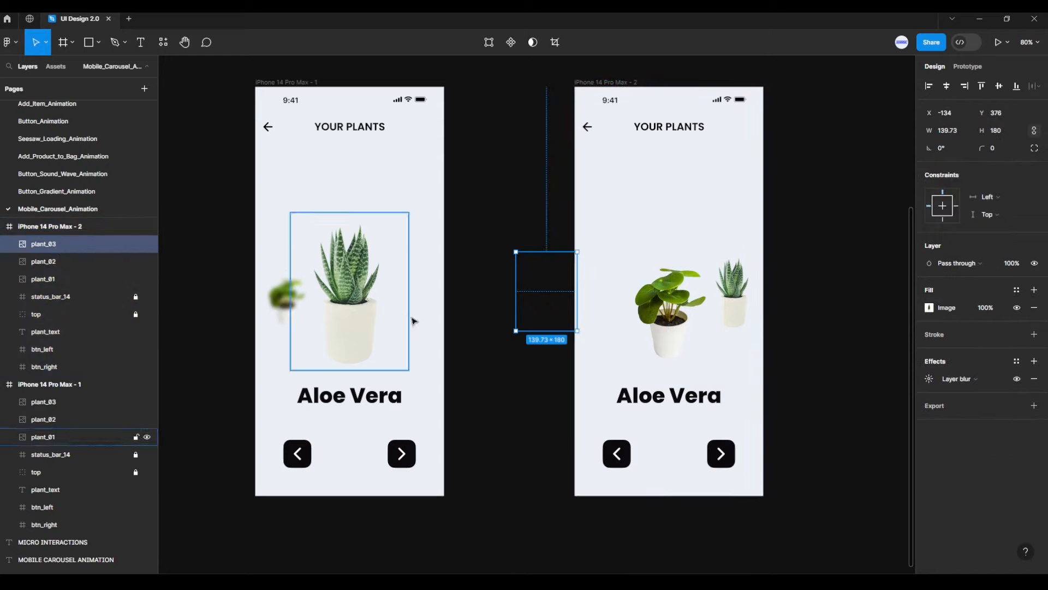
key(shift+Right)
key(shift+Right)
key(shift+Right)
key(shift+Right)
key(shift+Right)
key(shift+Right)
key(shift+Right)
key(shift+Right)
key(shift+Right)
key(shift+Right)
key(shift+Right)
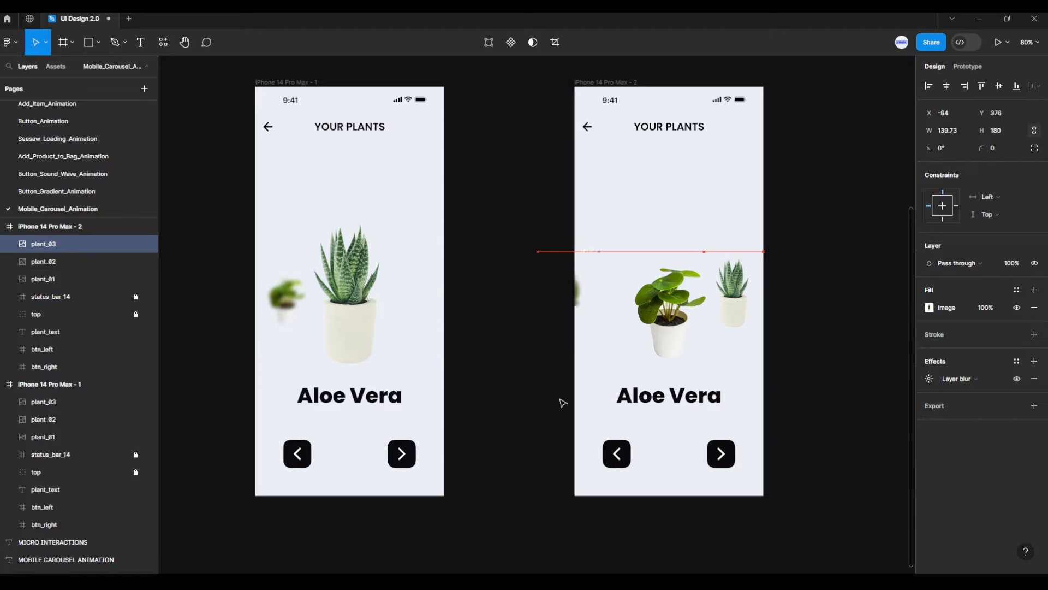
key(shift+Right)
key(shift+Right)
key(shift+Right)
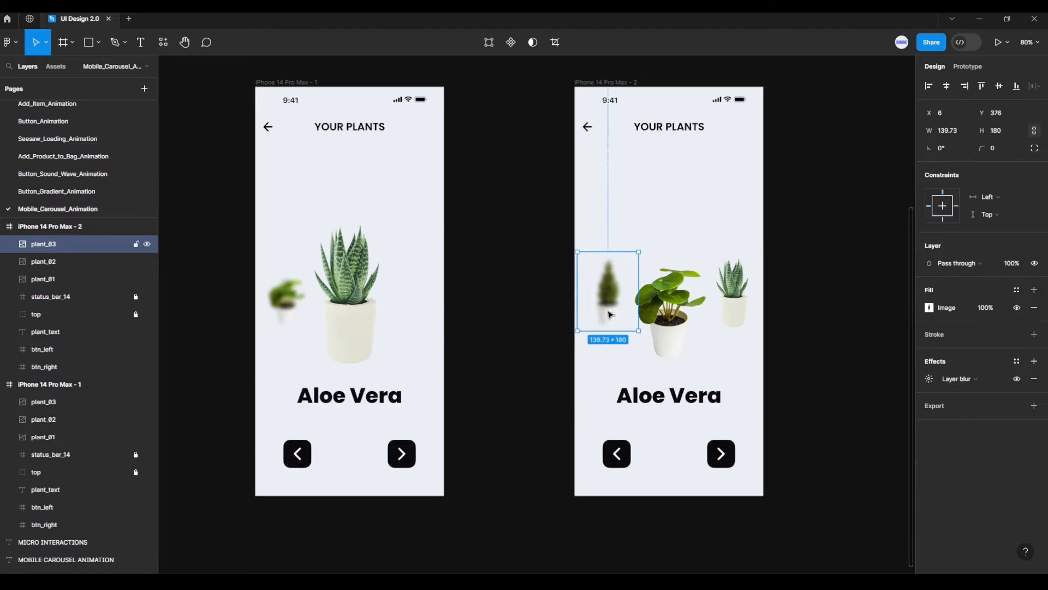
drag(611, 314, 611, 314)
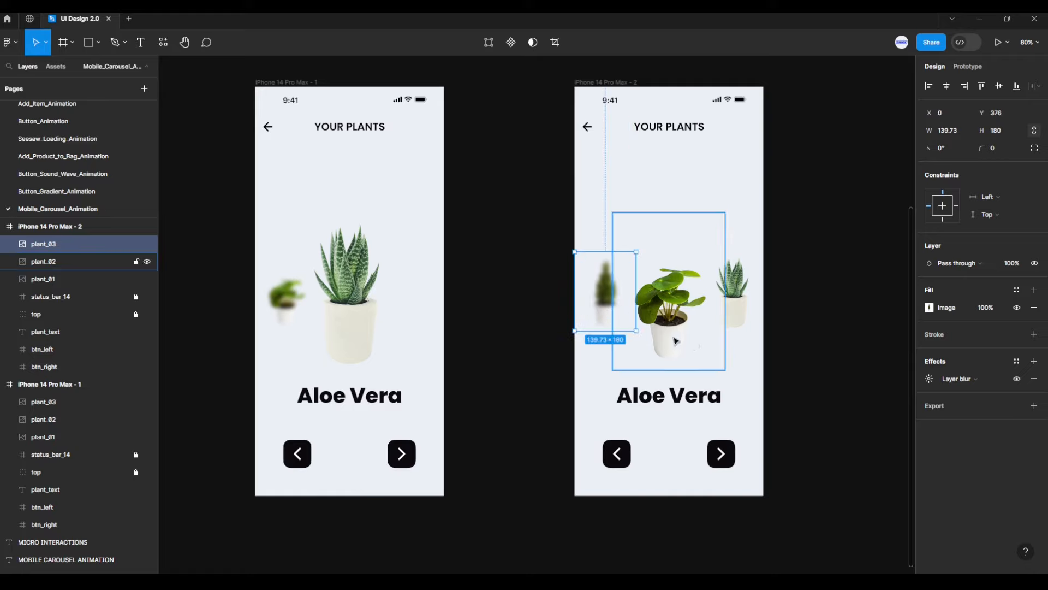
Step: Add a layer blur of 10 to plant_01 in the second frame
click(744, 309)
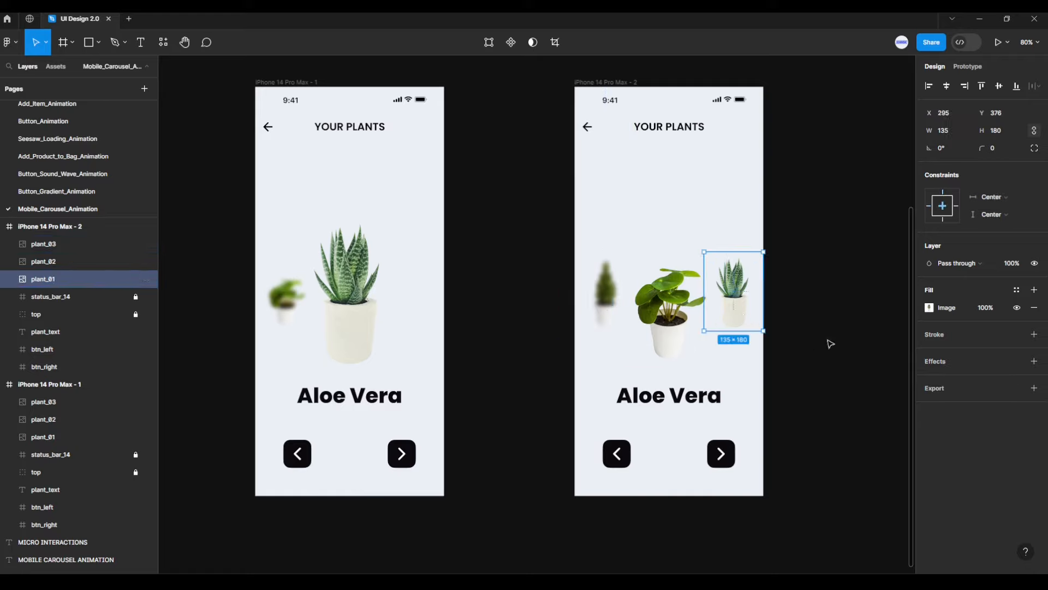
click(1034, 361)
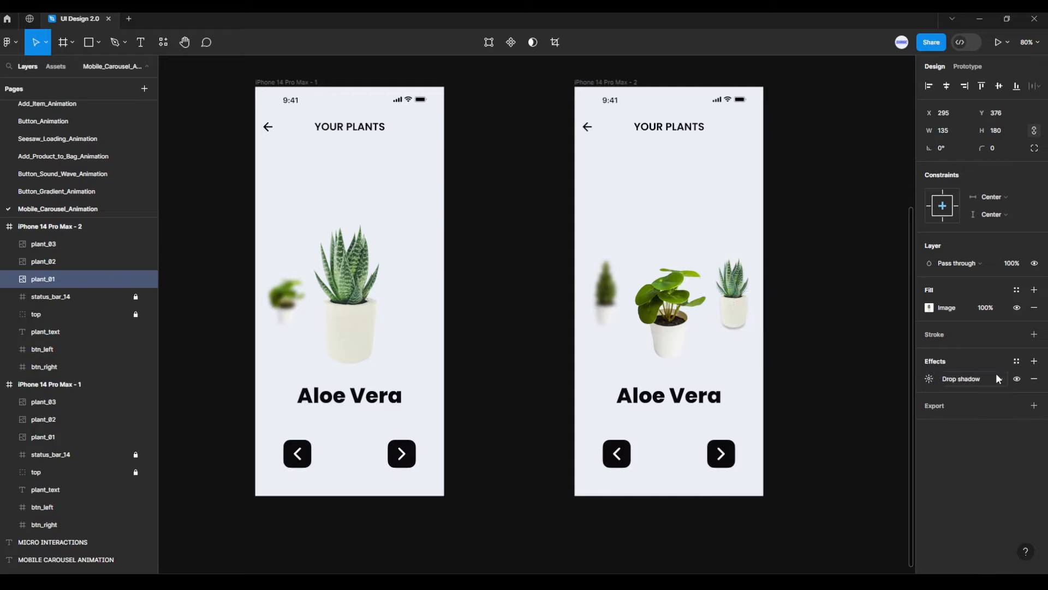
click(992, 380)
click(972, 392)
click(928, 382)
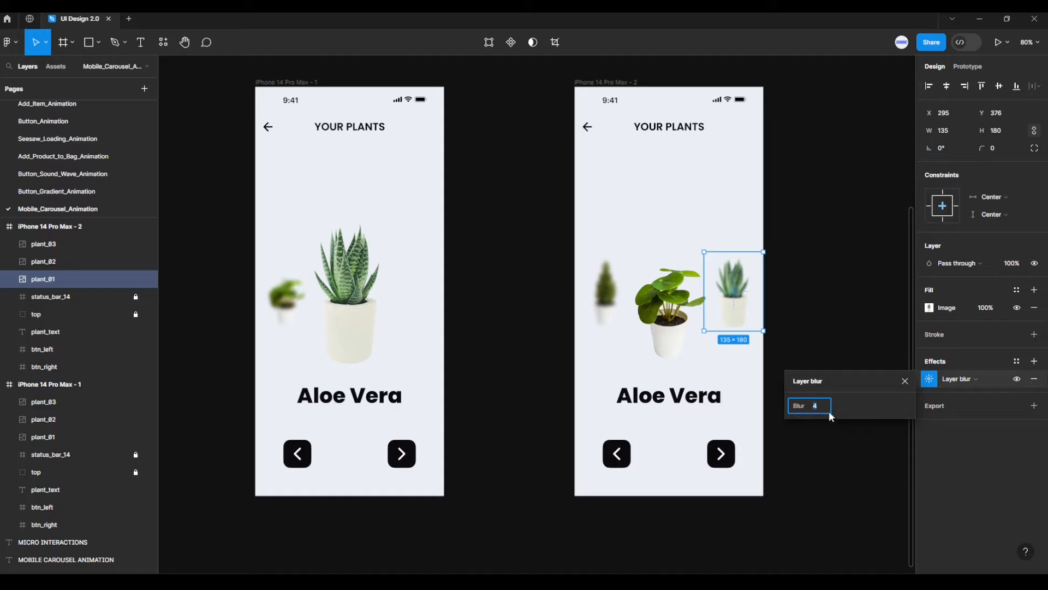
key(Return)
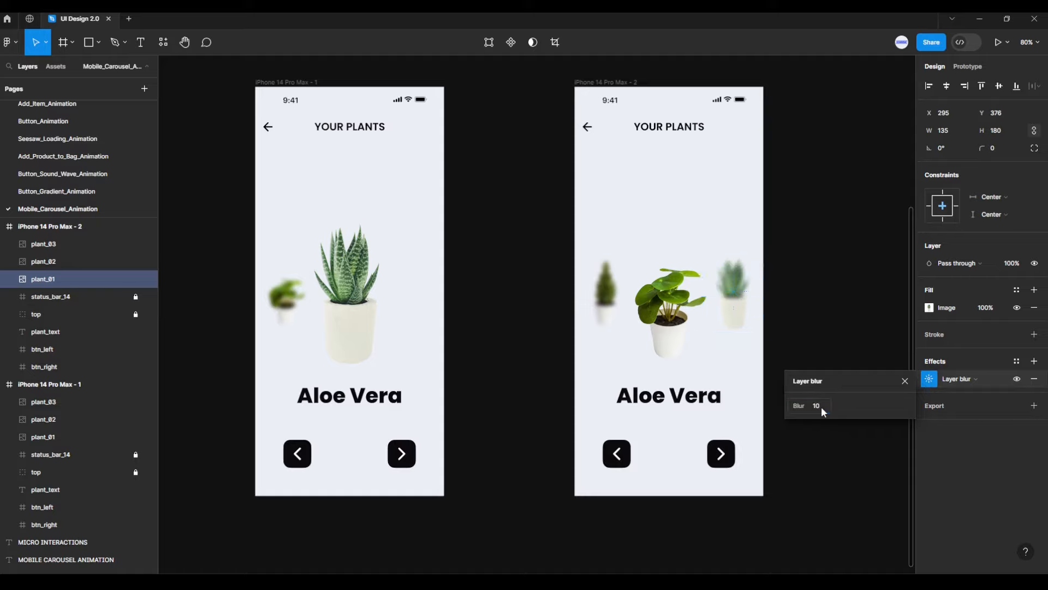
click(905, 381)
click(827, 302)
Step: Duplicate the iPhone 14 Pro Max - 2 frame and place the copy level with it on its right, at X 2279
scroll(827, 302, down, 3)
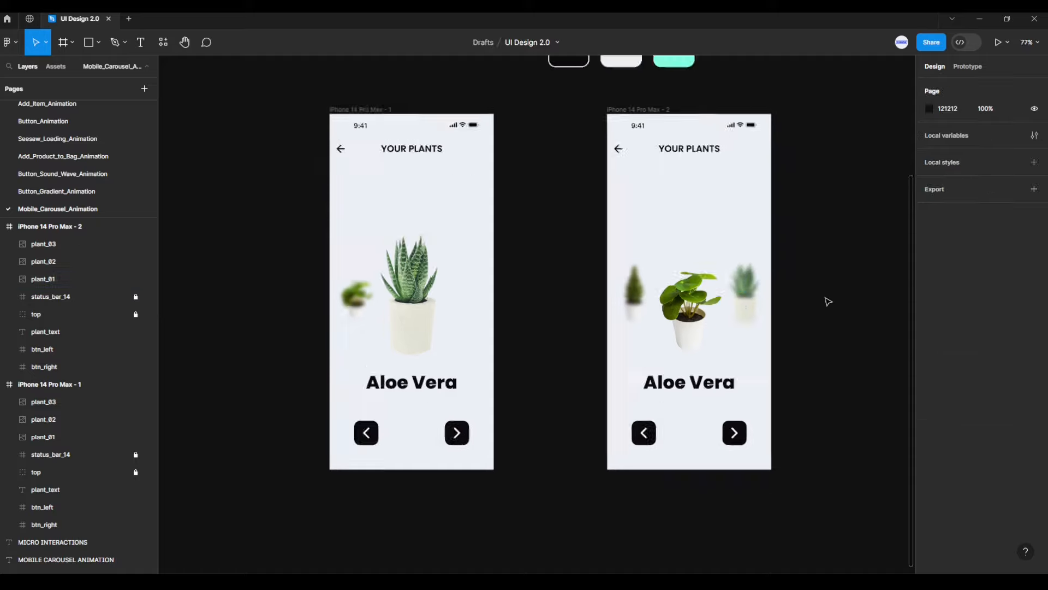
mouse_move(831, 319)
mouse_down()
mouse_move(688, 320)
mouse_move(707, 312)
mouse_up()
click(499, 144)
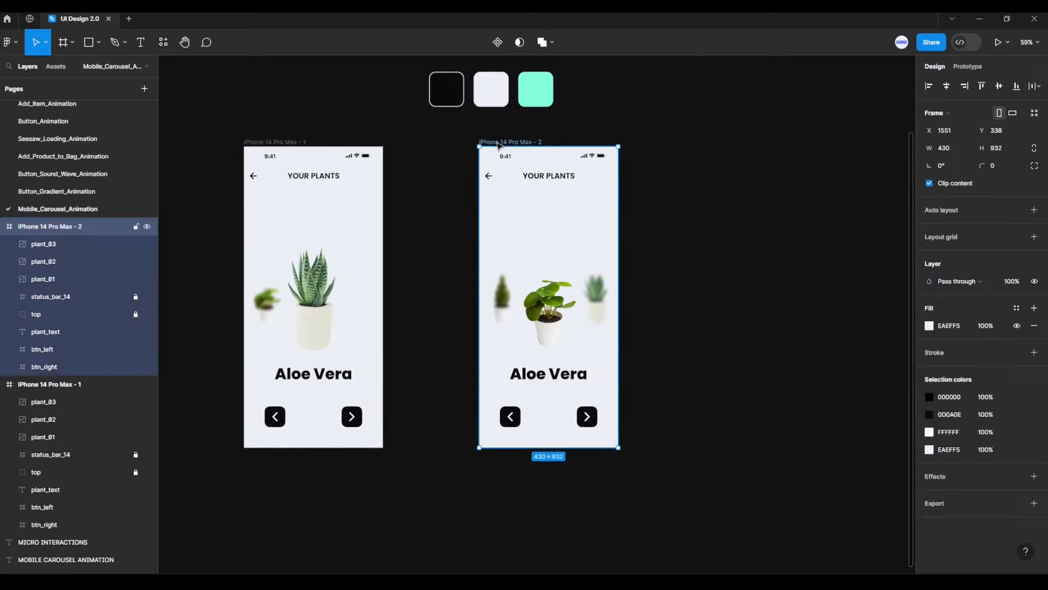
drag(498, 144, 739, 158)
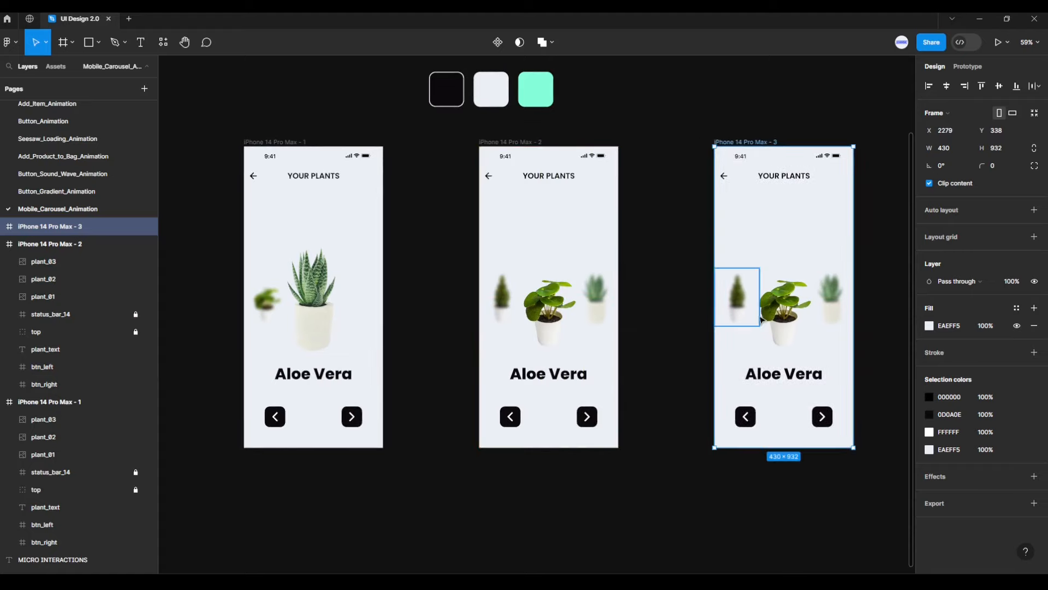
Step: Move plant_01 in the third frame horizontally until it lies completely outside the frame's right edge
scroll(838, 386, right, 2)
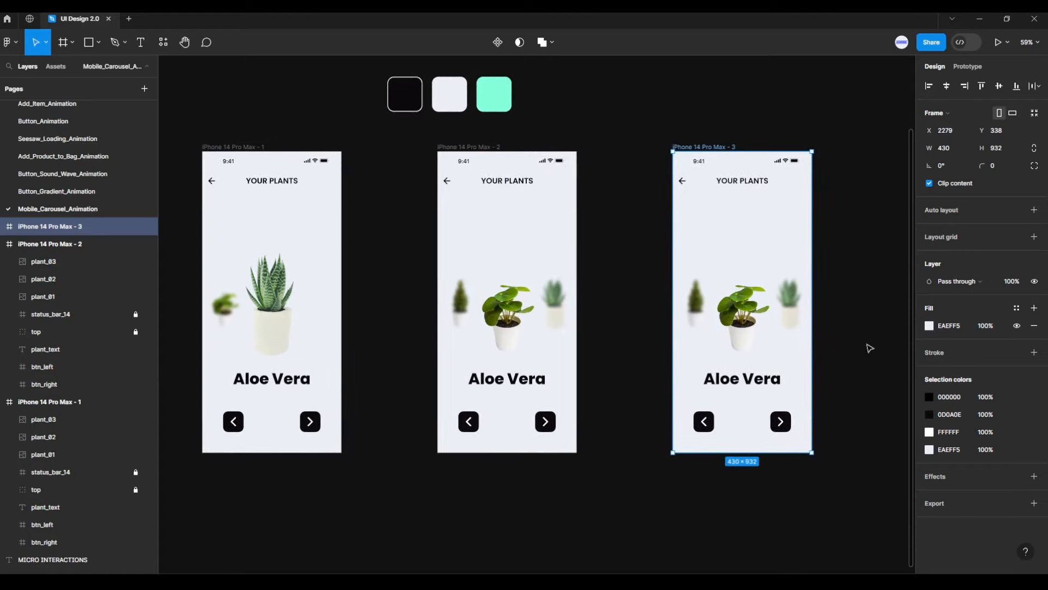
scroll(868, 347, up, 3)
drag(859, 363, 771, 373)
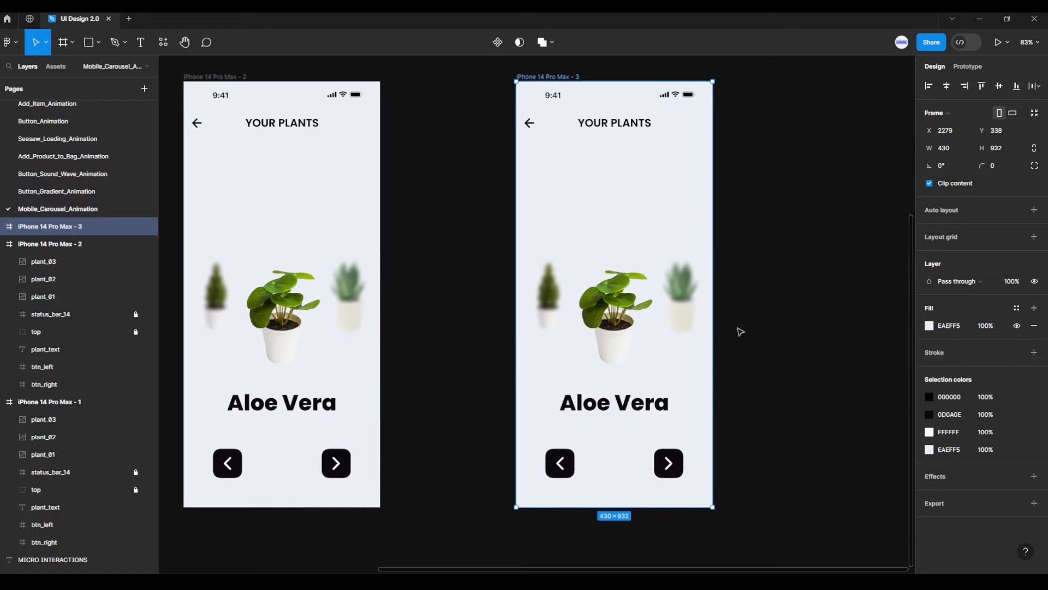
click(689, 298)
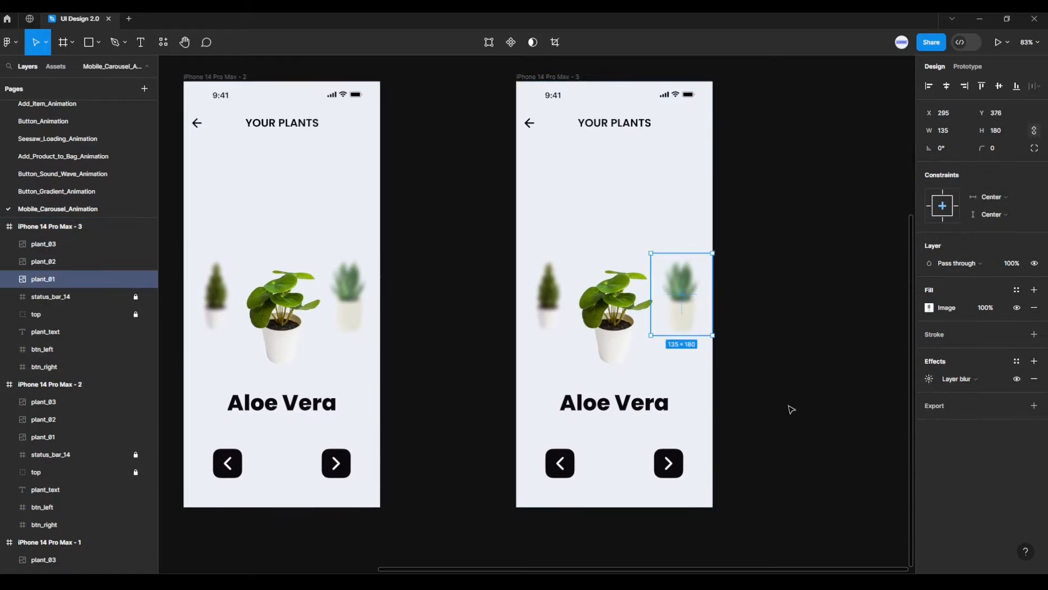
key(shift+Right)
key(shift+Right)
key(shift+Right)
key(shift+Right)
key(shift+Right)
key(shift+Right)
key(shift+Right)
key(shift+Right)
key(shift+Right)
key(shift+Right)
key(shift+Right)
key(shift+Right)
key(shift+Right)
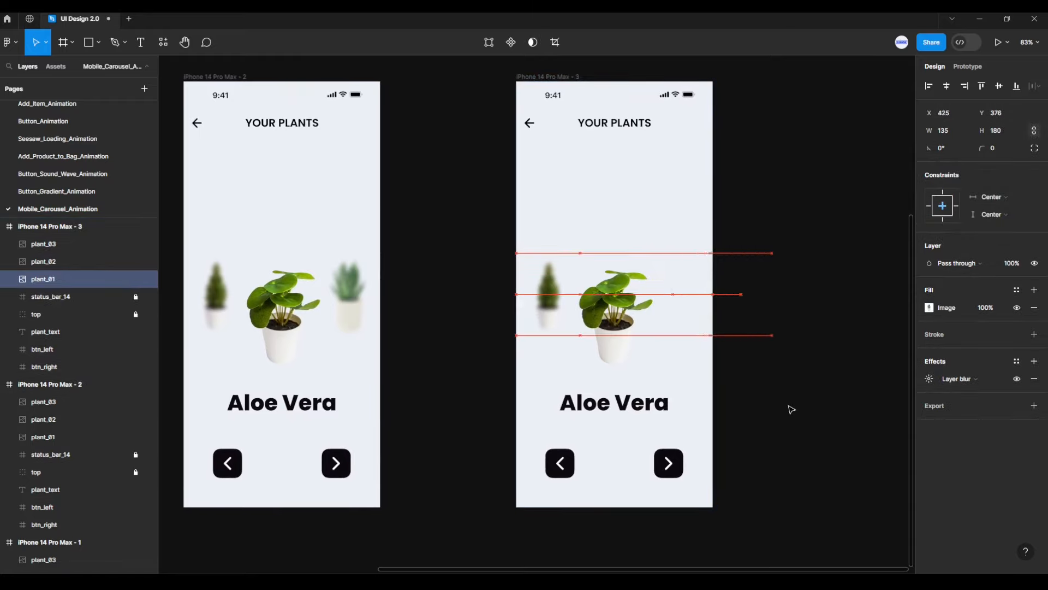
key(shift+Right)
key(shift+Right)
key(shift+Right)
key(shift+Right)
key(shift+Right)
key(shift+Right)
key(shift+Right)
key(shift+Right)
key(shift+Right)
key(shift+Right)
Step: Shrink plant_02 in the third frame proportionally to half its height, 180, and centre it vertically
click(618, 331)
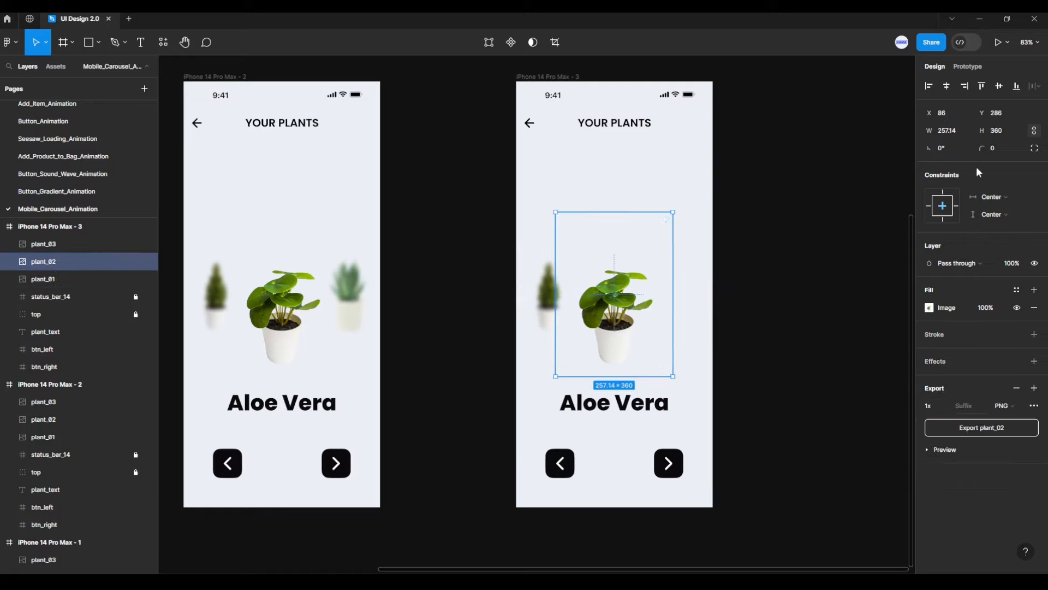
click(1013, 132)
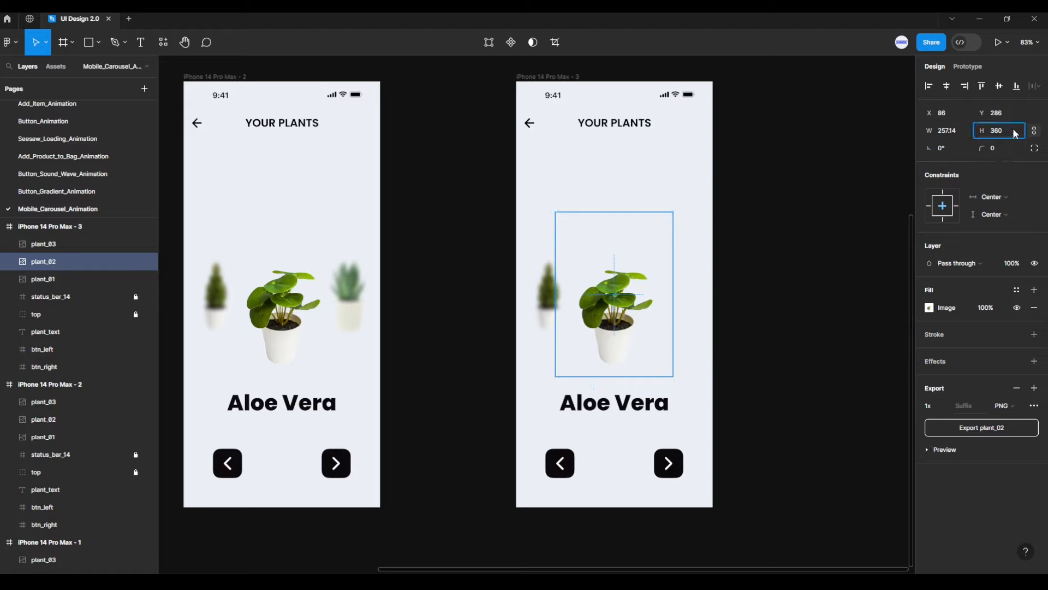
text(/2)
key(Return)
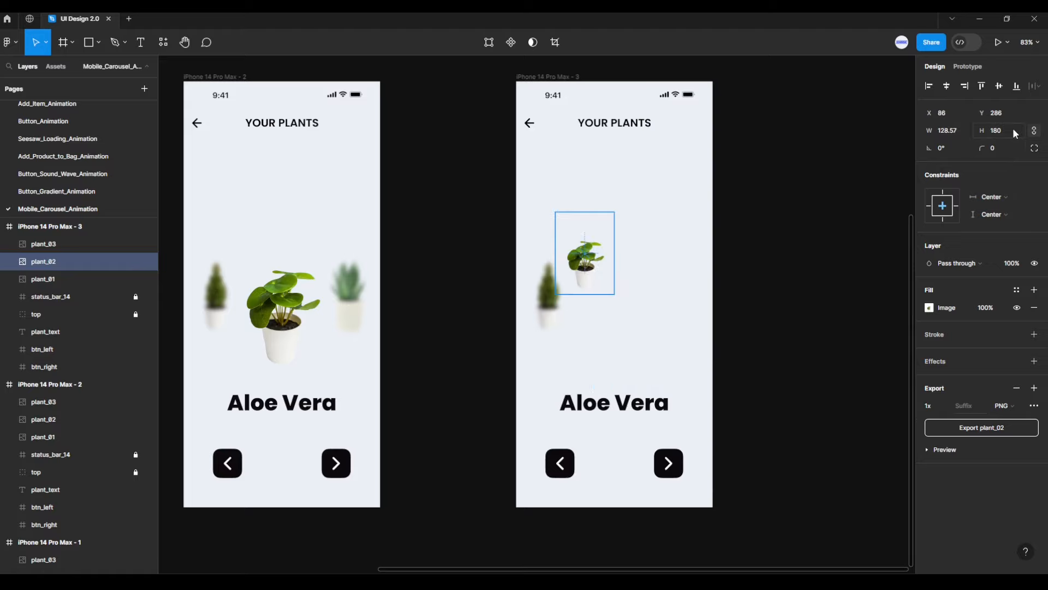
click(1000, 86)
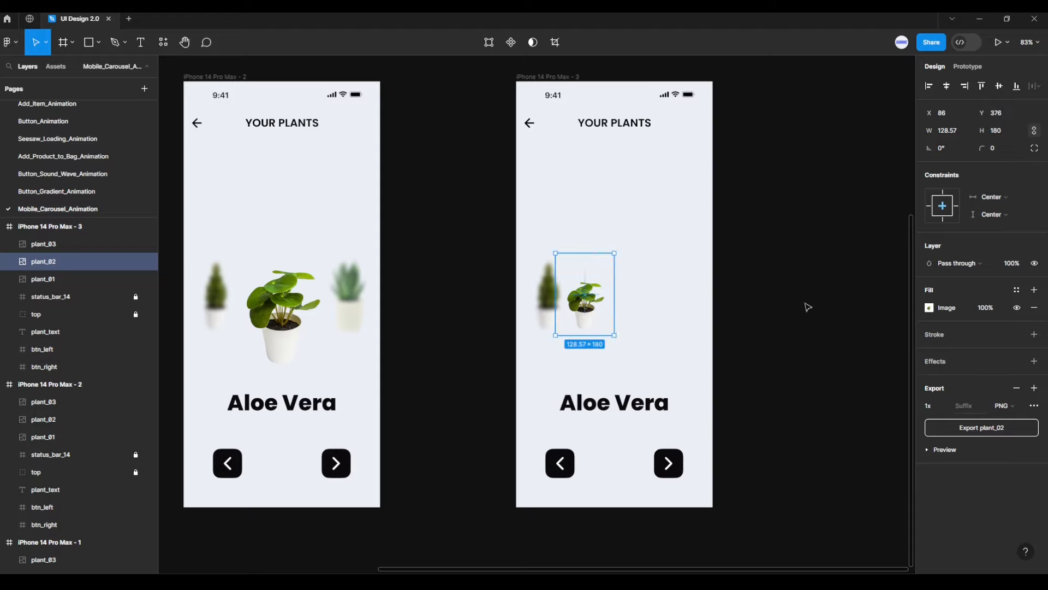
Step: Move plant_02 horizontally against the third frame's right edge, at X 300
drag(592, 321, 680, 322)
scroll(696, 328, up, 3)
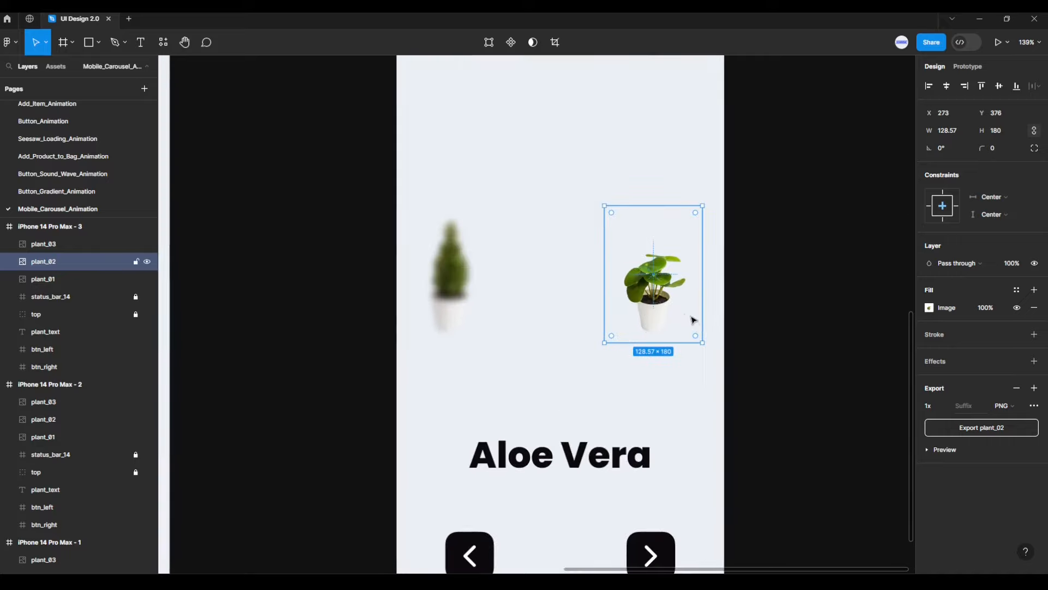
key(shift+Right)
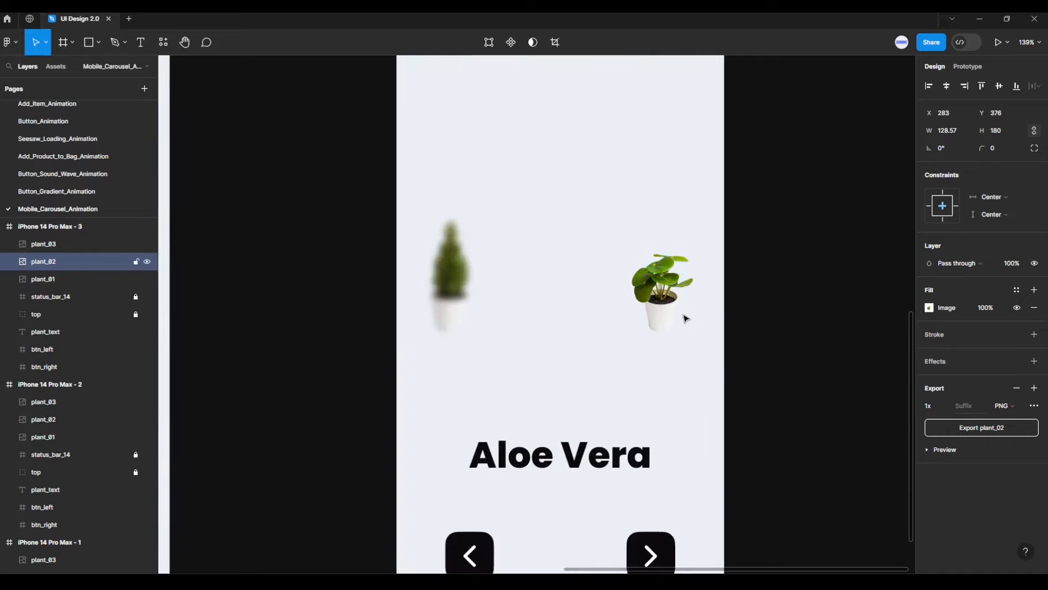
key(Right)
key(Right)
key(Right)
key(Right)
key(Right)
key(Right)
key(Right)
key(Right)
key(Right)
key(Right)
key(Right)
key(Right)
key(Right)
key(Right)
key(Right)
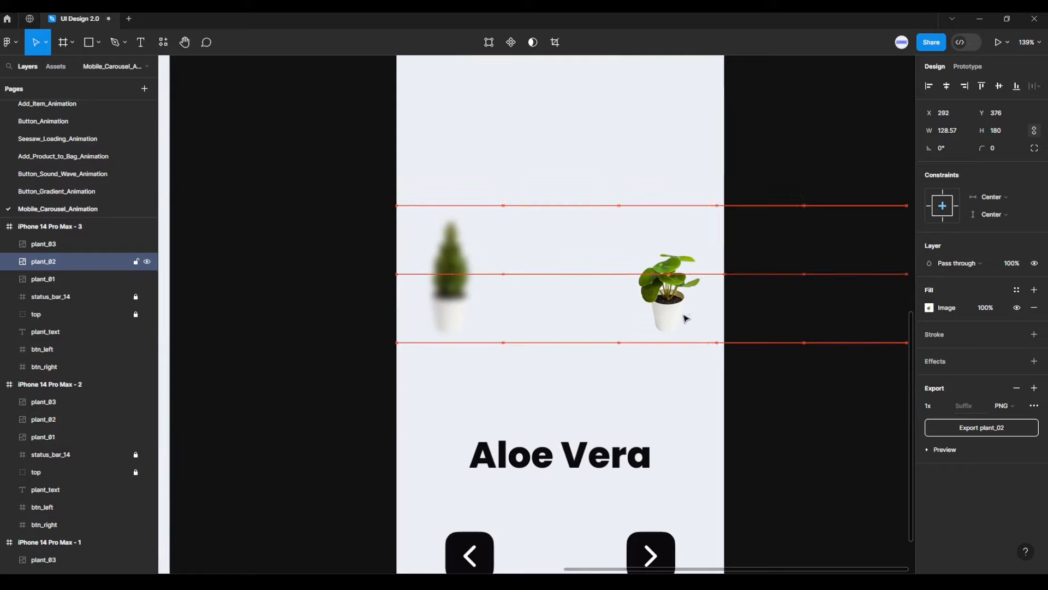
key(Right)
key(Right)
key(Right)
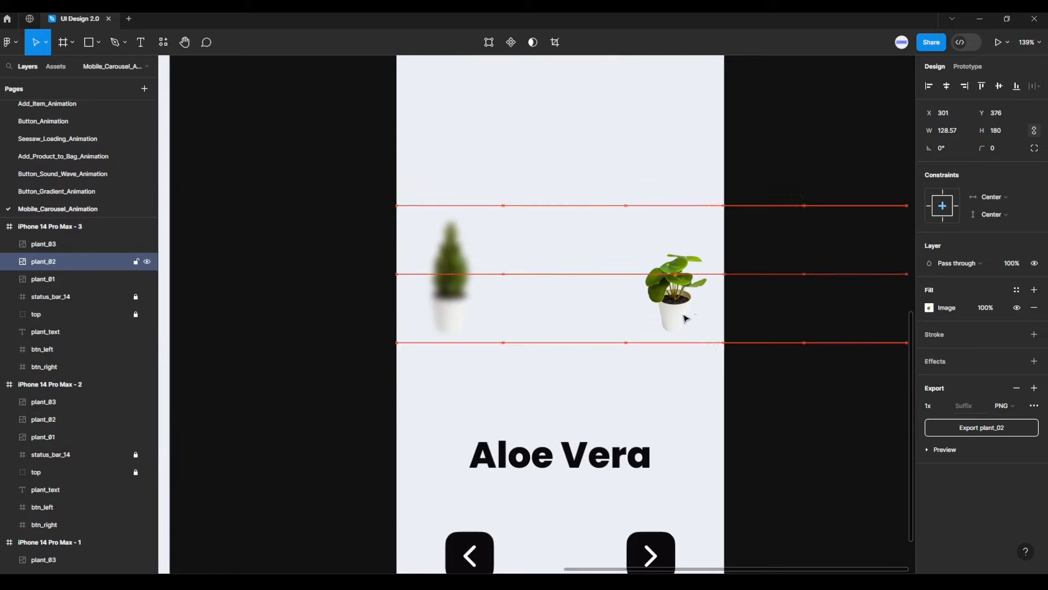
key(Left)
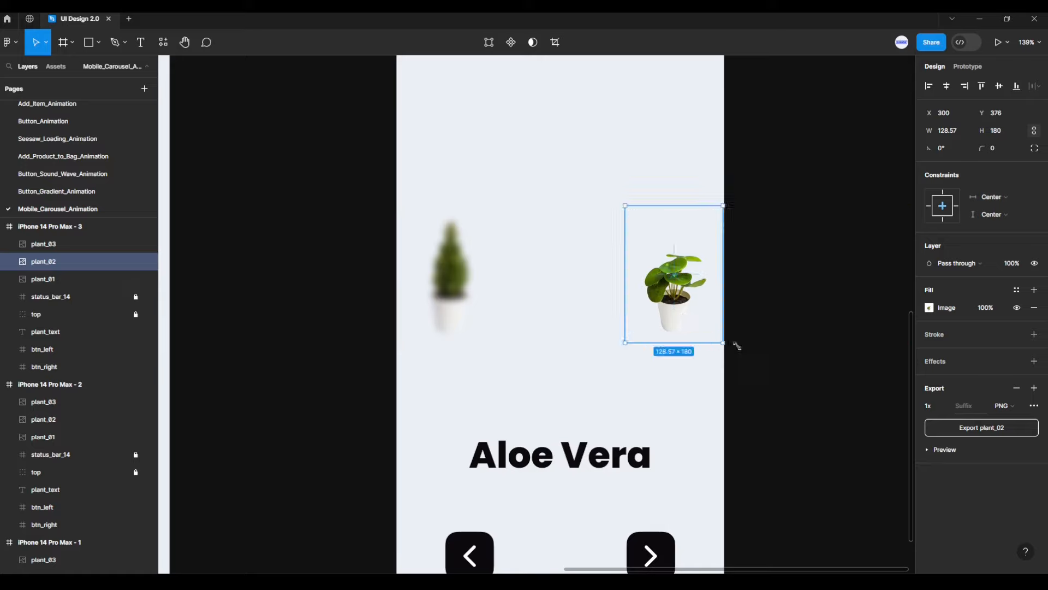
Step: Add a layer blur of 10 to plant_02 in the third frame
click(1034, 361)
click(989, 385)
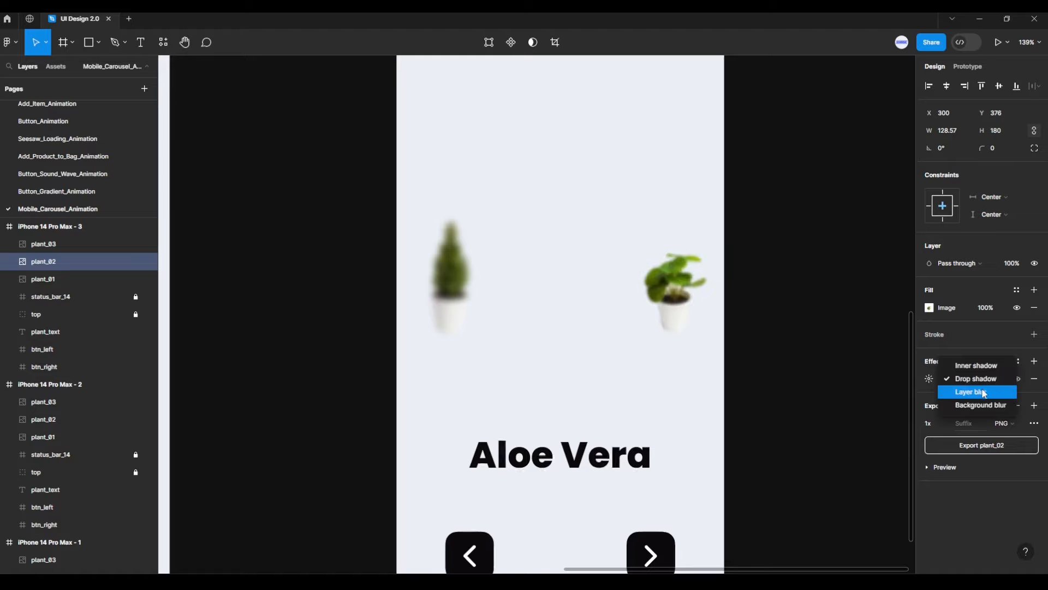
click(970, 392)
click(931, 379)
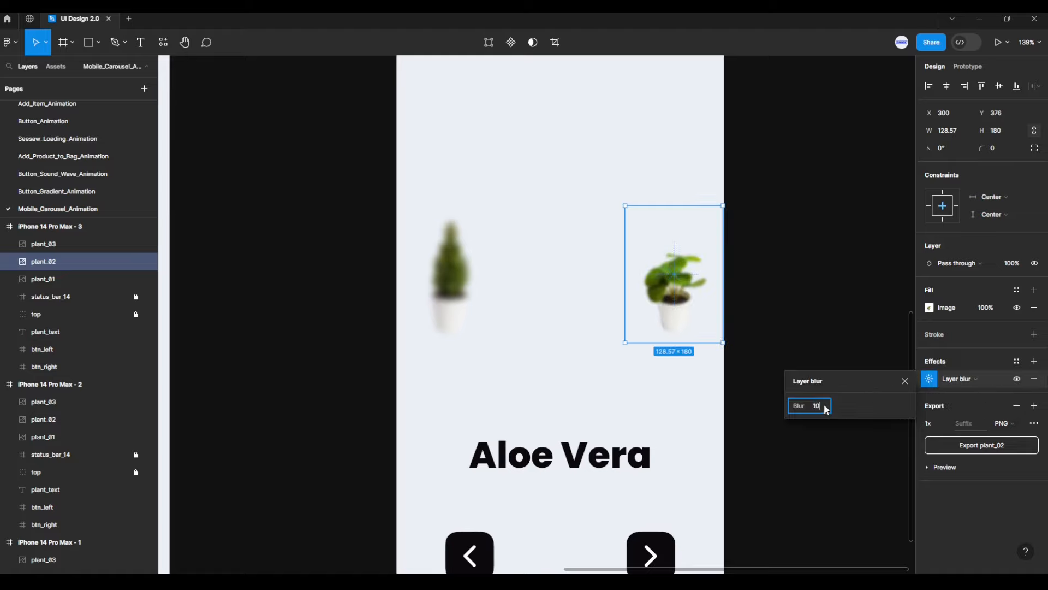
key(Return)
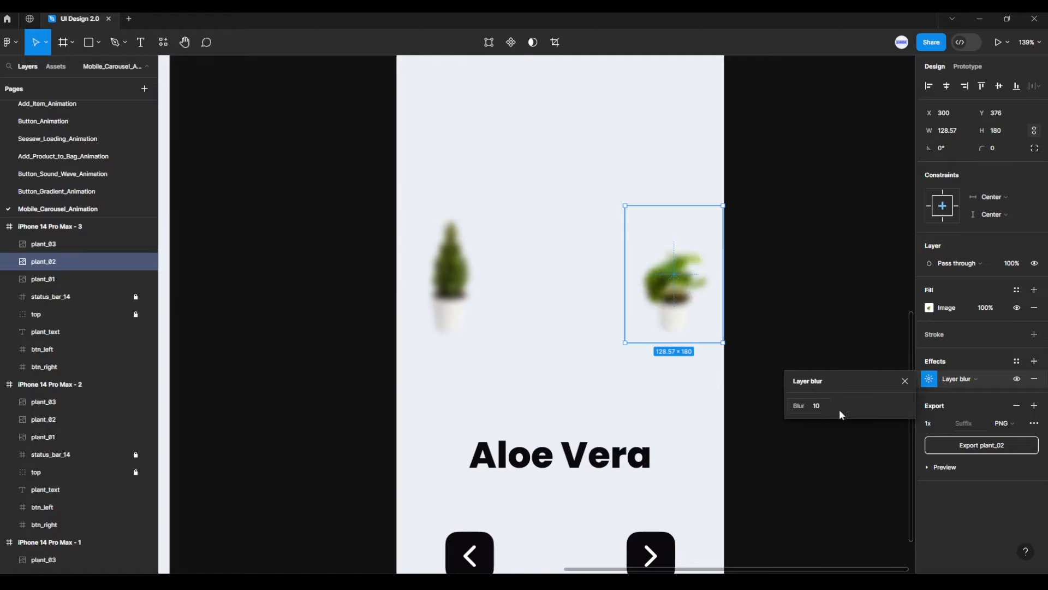
click(904, 381)
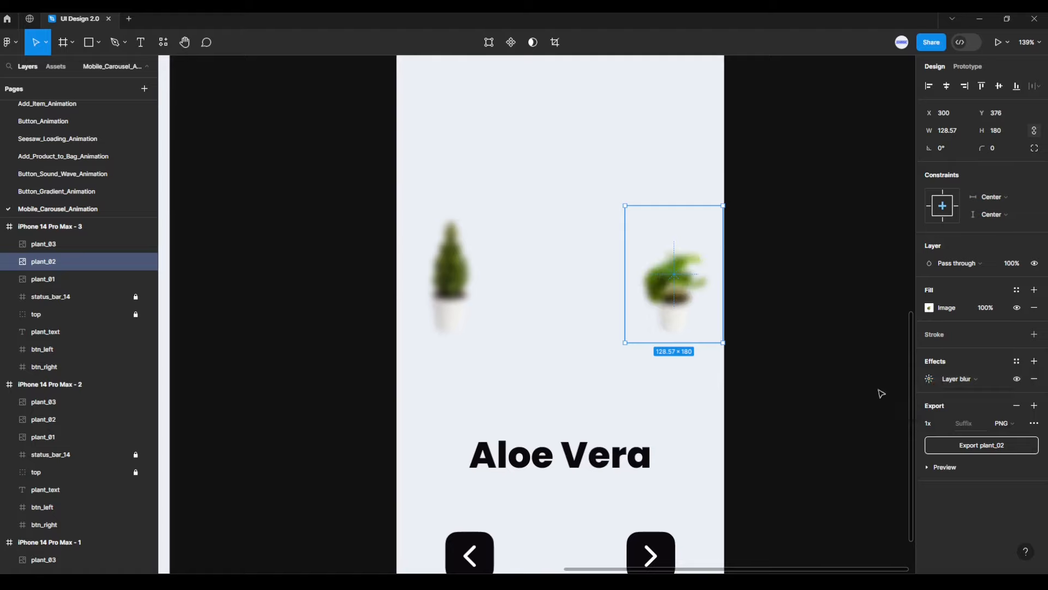
Step: Enlarge plant_03 in the third frame proportionally to height 360, centre it horizontally and vertically, and remove its layer blur
click(483, 316)
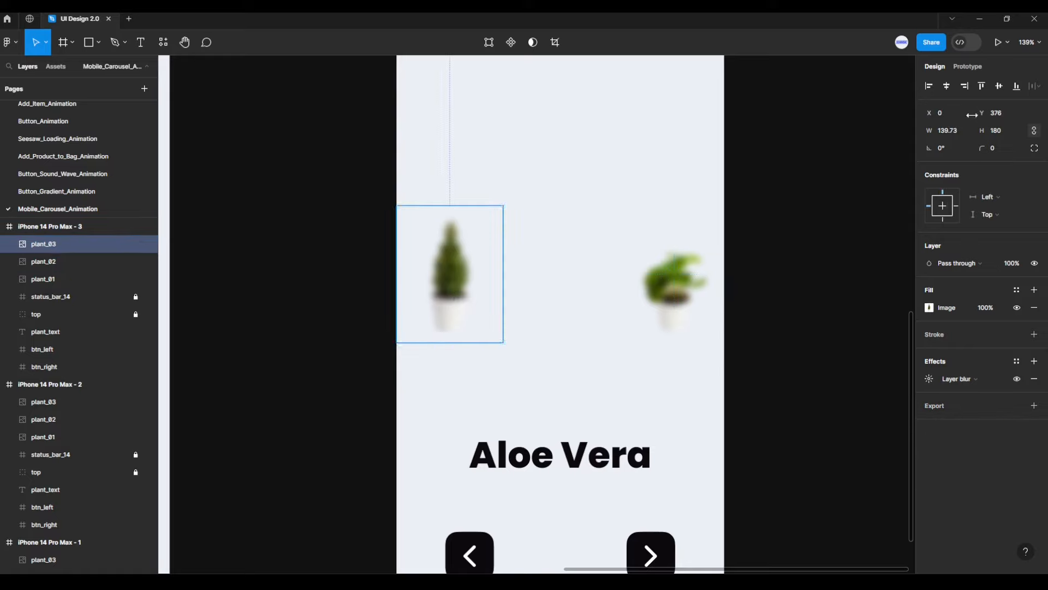
click(948, 88)
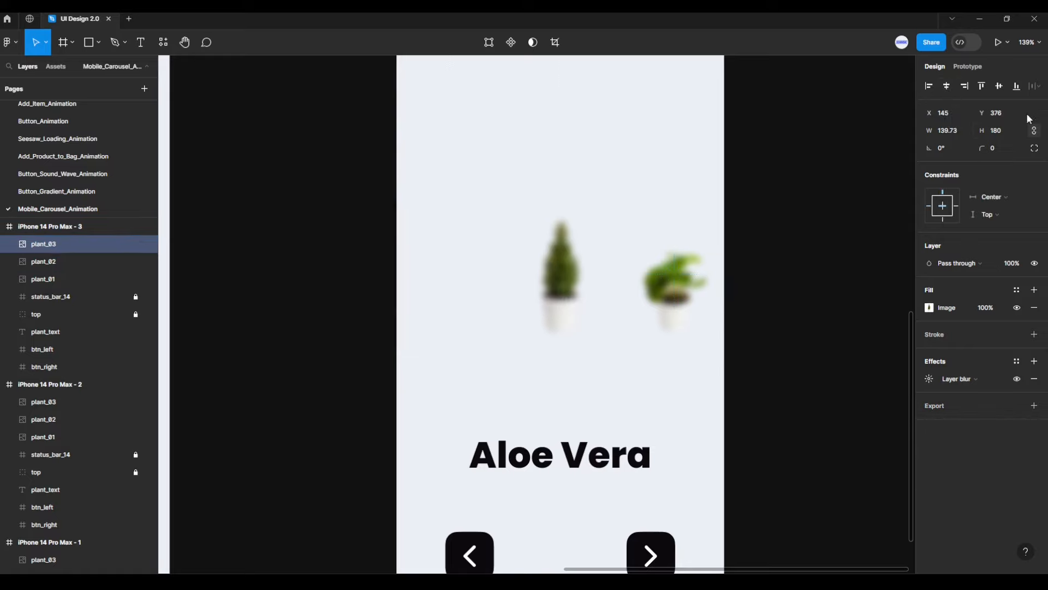
click(1009, 131)
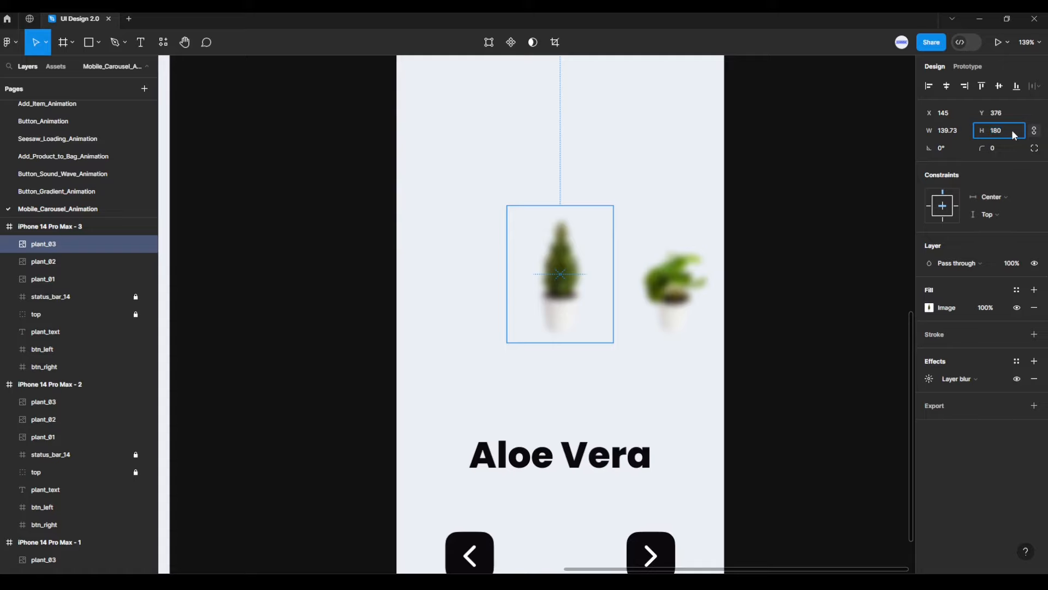
key(Return)
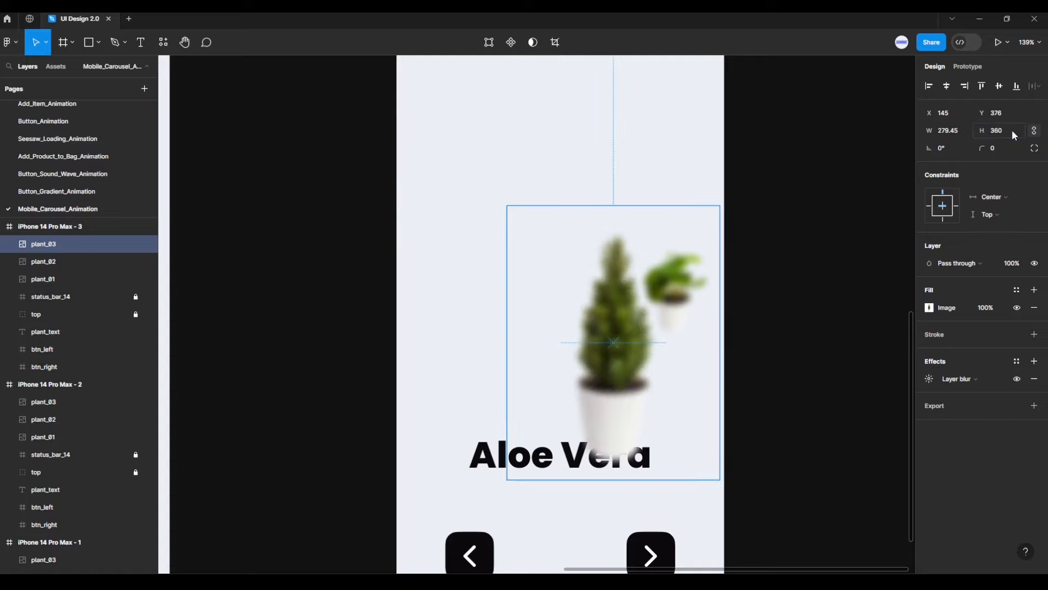
click(947, 87)
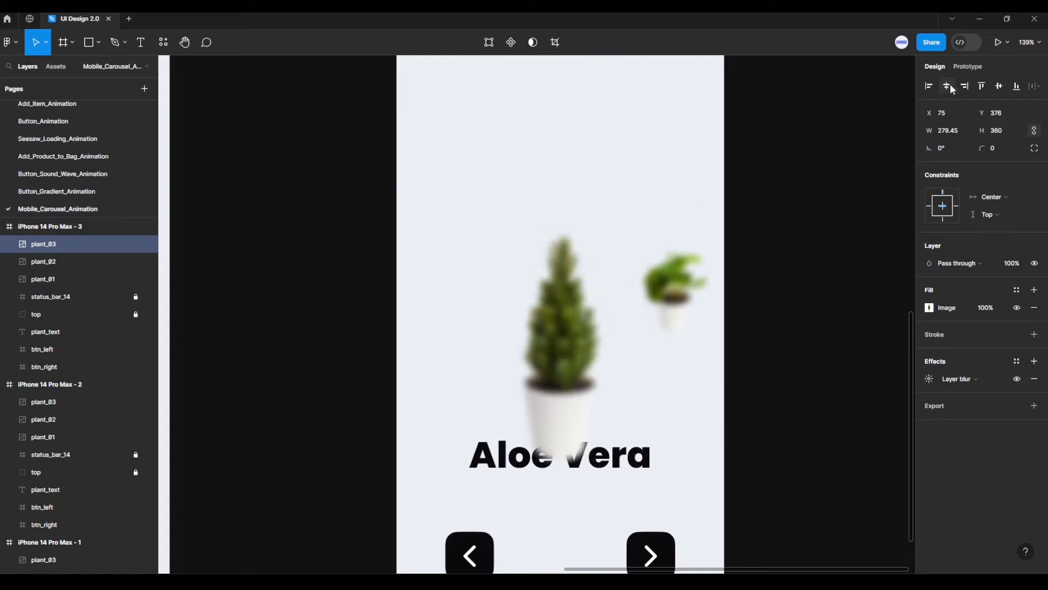
click(1000, 87)
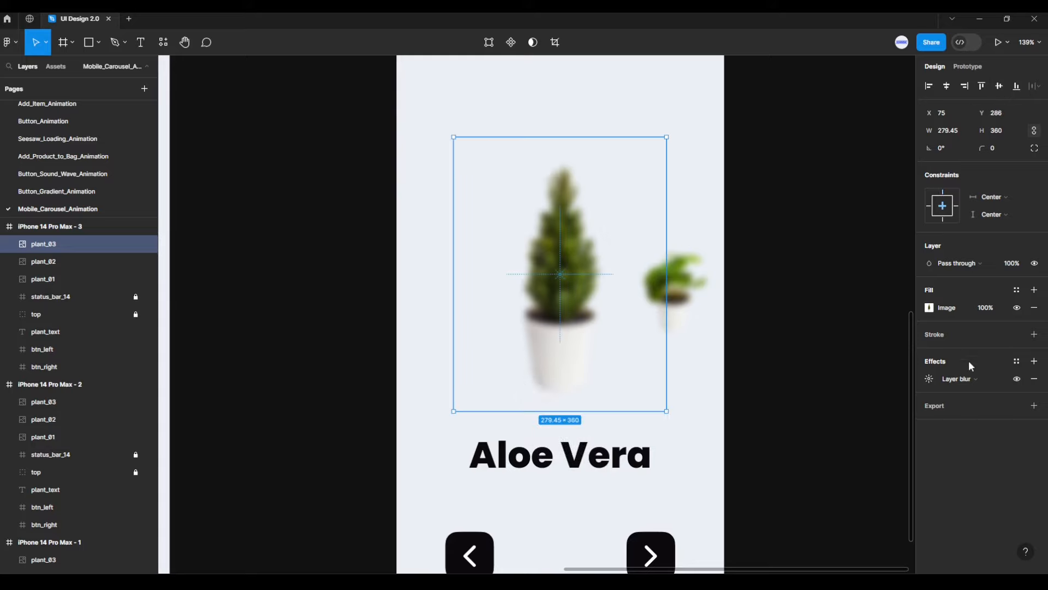
click(1034, 379)
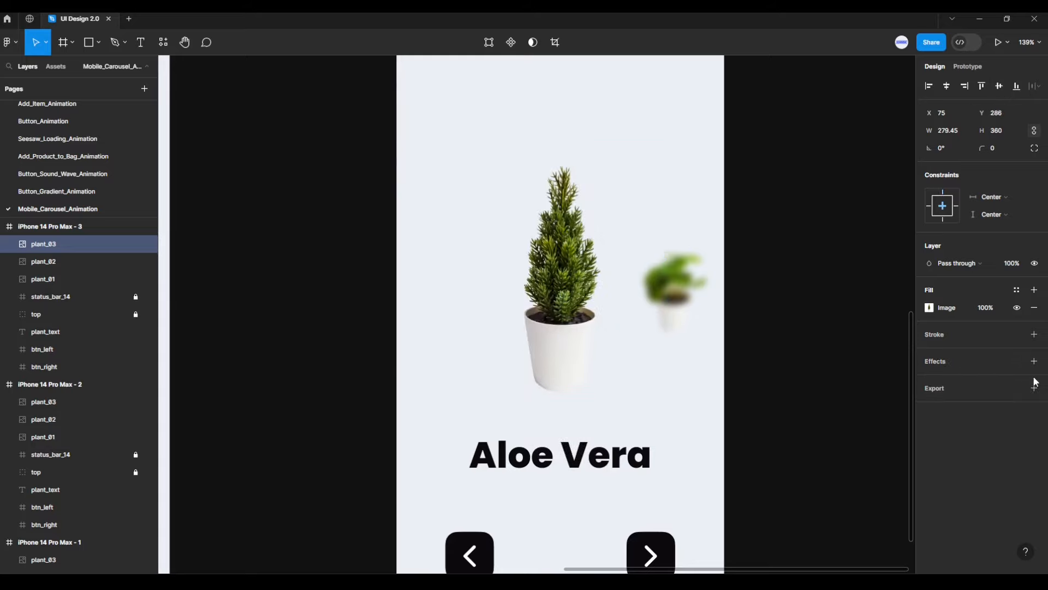
click(848, 418)
Step: Change the plant name text in the second frame to "Indoor Plant"
scroll(848, 418, down, 8)
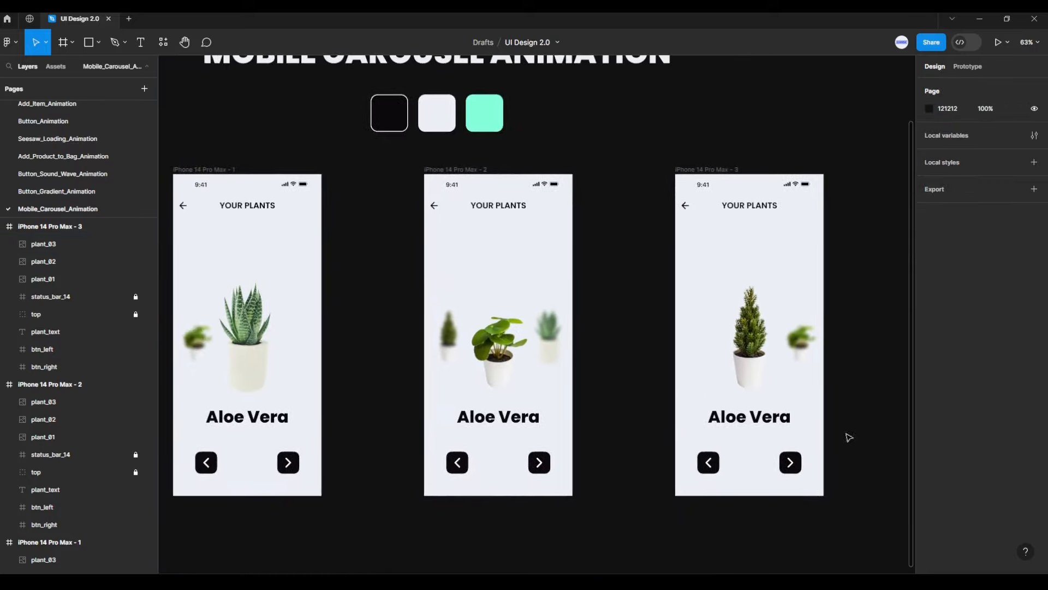
scroll(675, 555, down, 1)
drag(679, 535, 724, 514)
scroll(716, 508, up, 2)
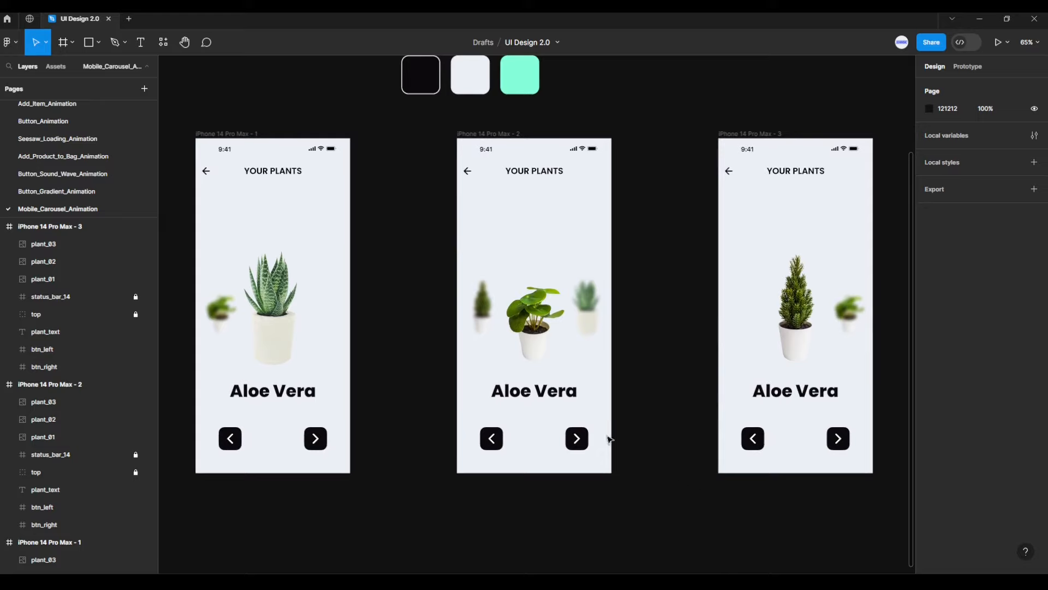
double_click(556, 391)
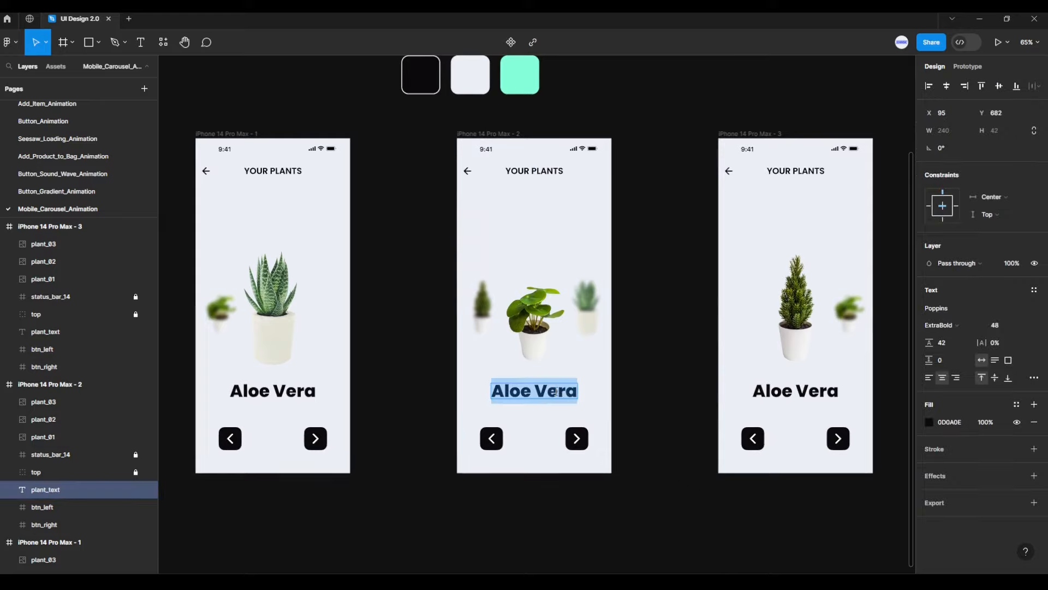
key(BackSpace)
text(Indoor)
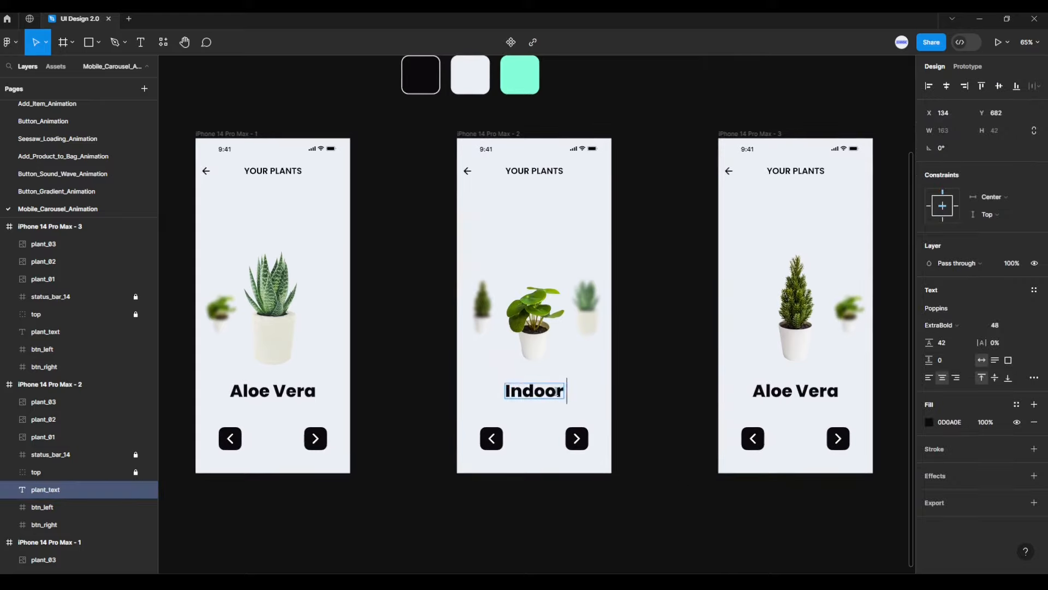
text( Plant)
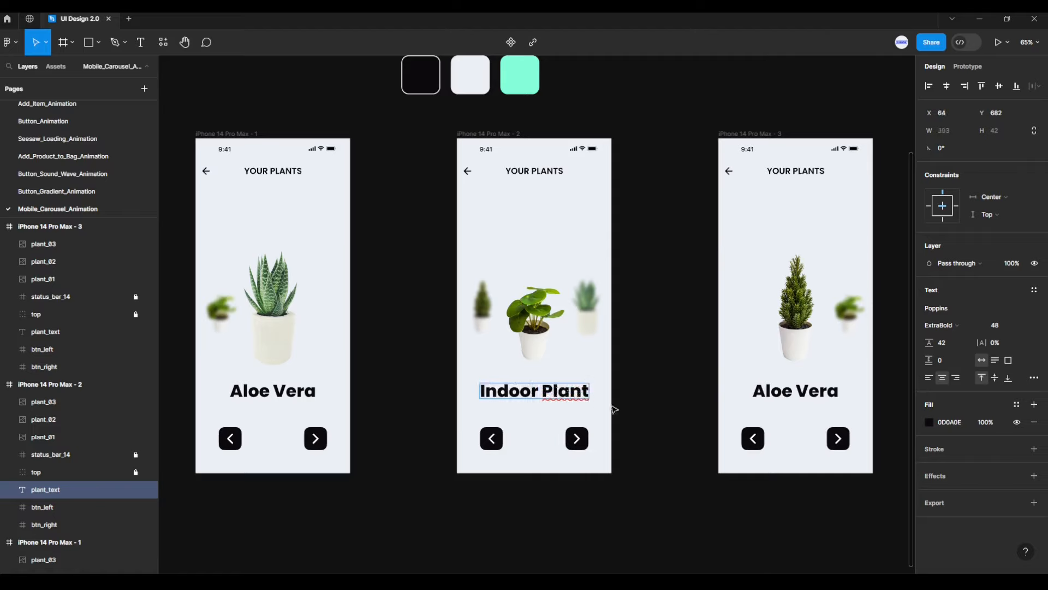
Step: Change the plant name text in the third frame to "Thuja"
triple_click(773, 392)
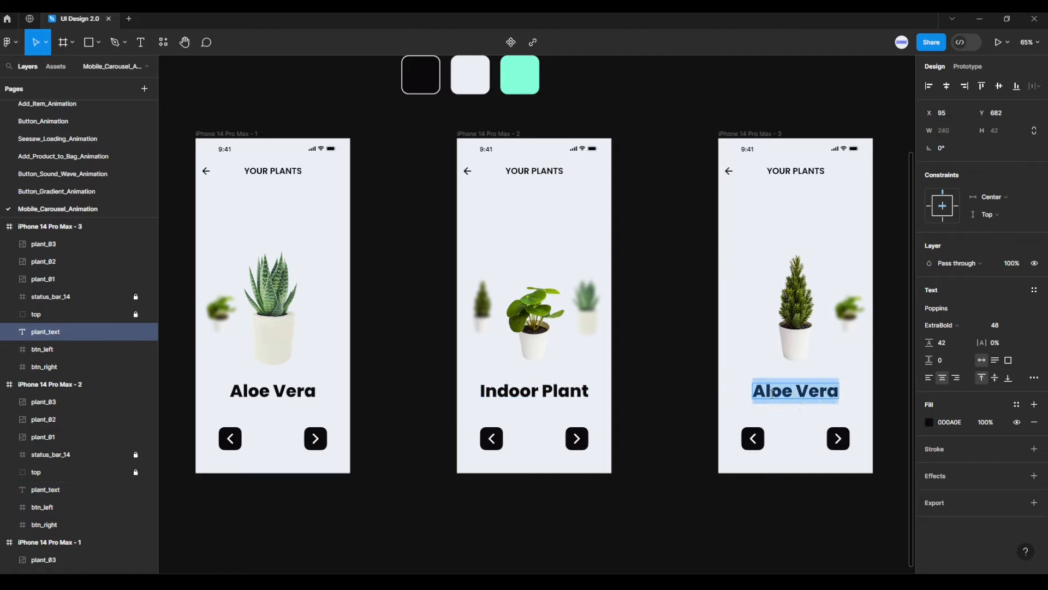
key(BackSpace)
text(Thuja)
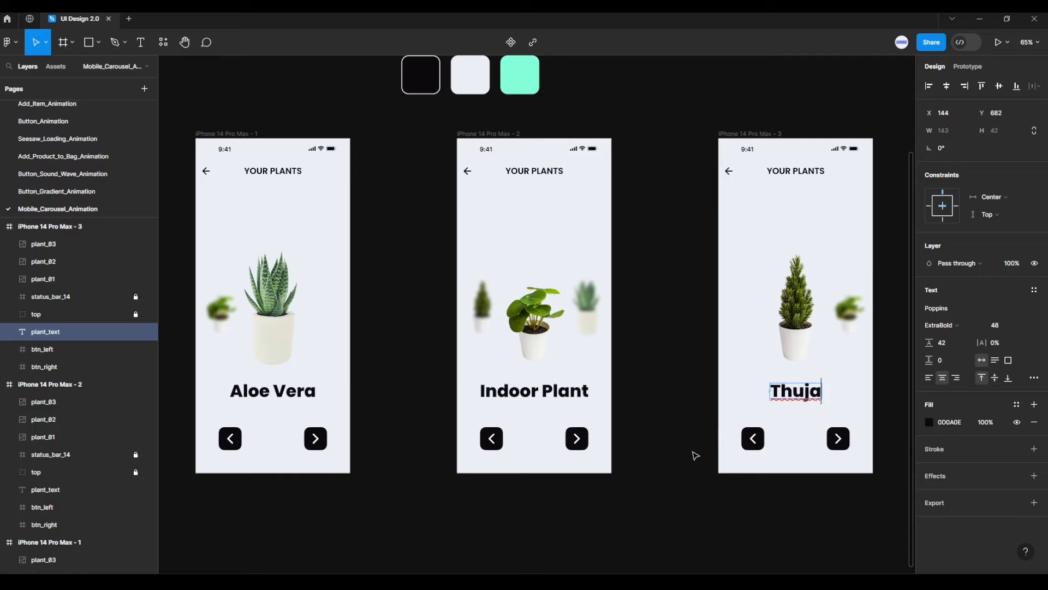
key(Escape)
click(674, 490)
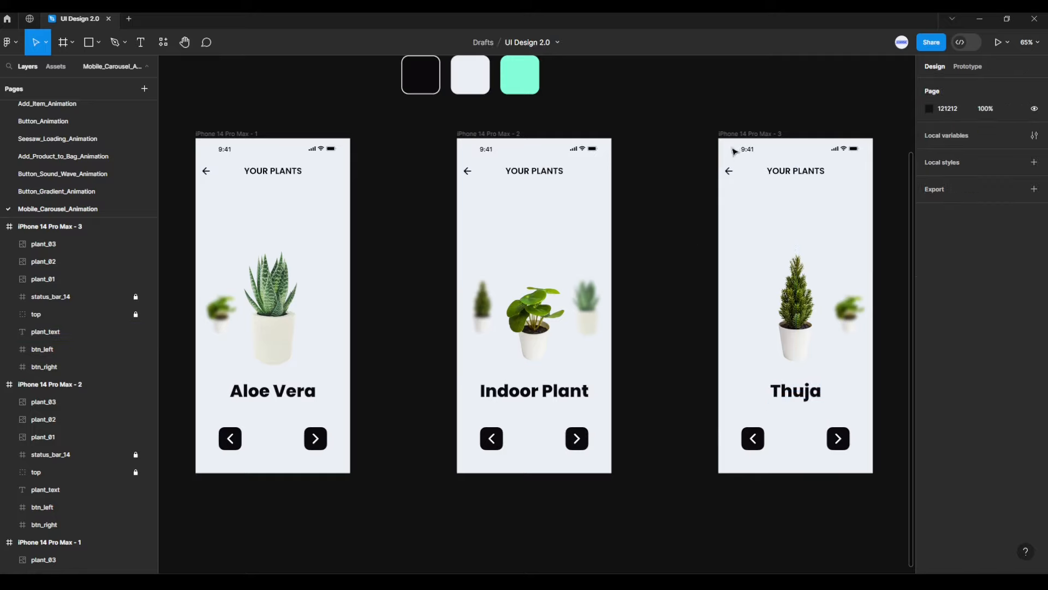
Step: Link the first frame's right arrow button to iPhone 14 Pro Max - 2 with an On tap, Navigate to interaction using Smart animate
click(966, 68)
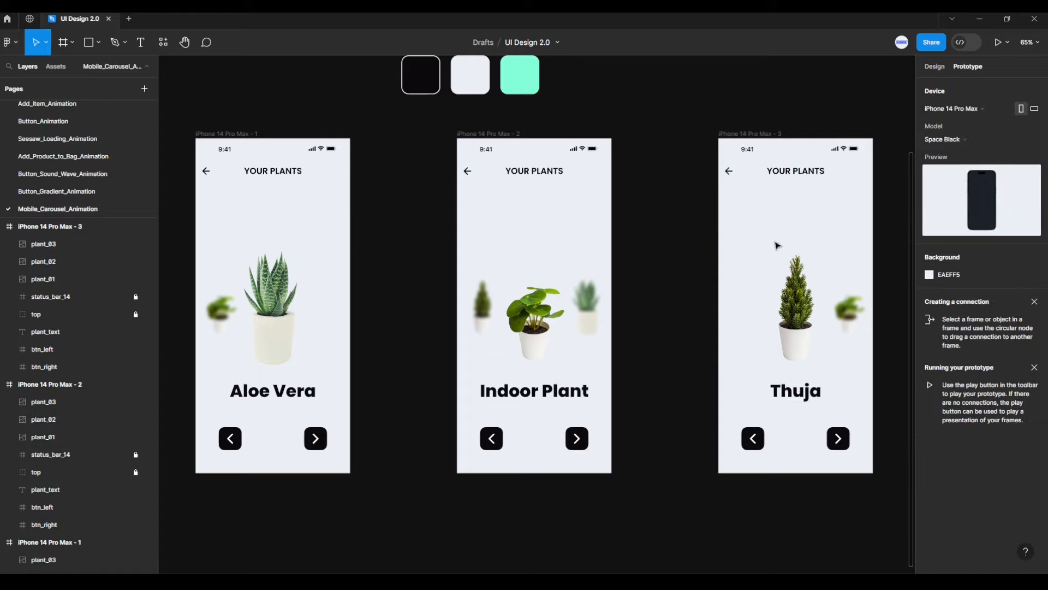
click(326, 439)
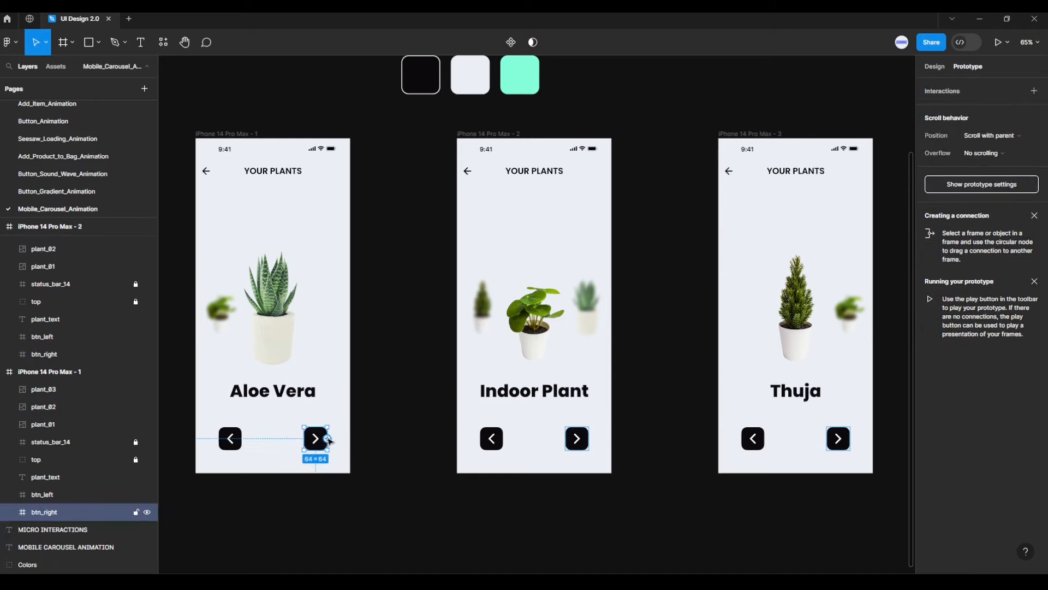
drag(328, 439, 472, 306)
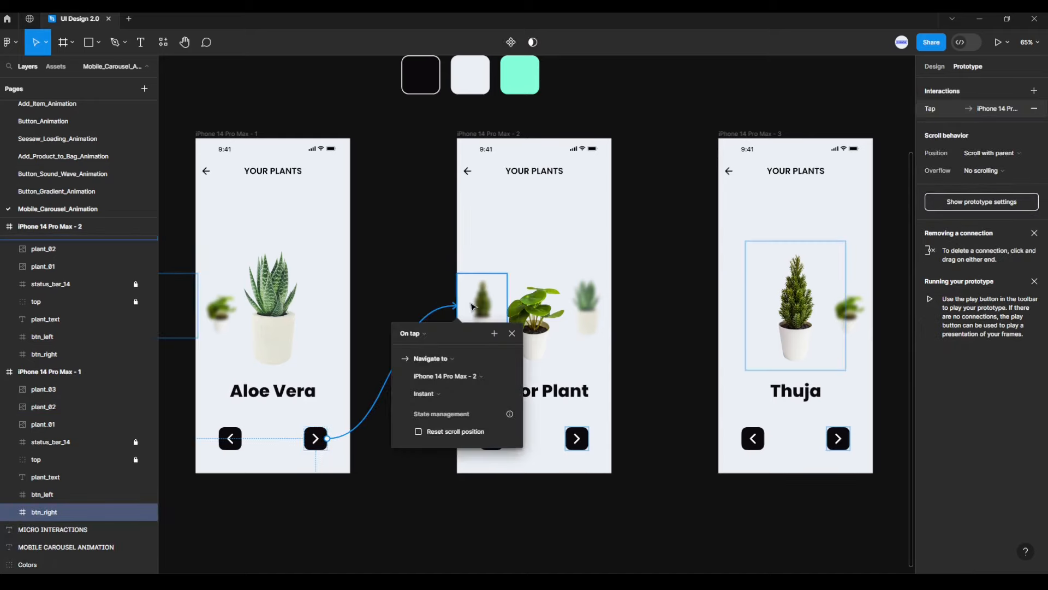
click(429, 334)
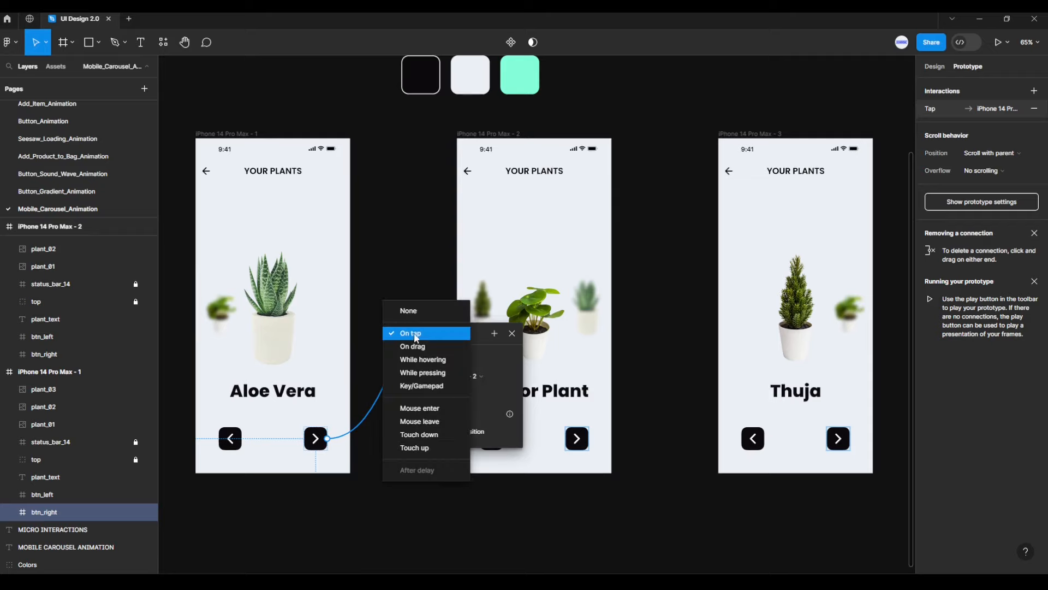
click(417, 334)
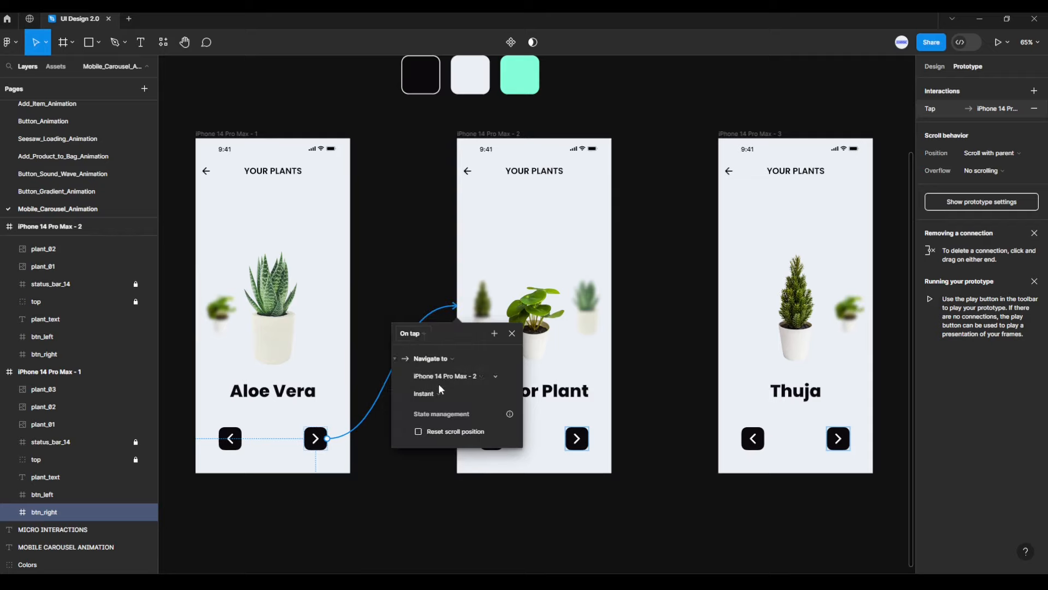
click(441, 389)
click(440, 419)
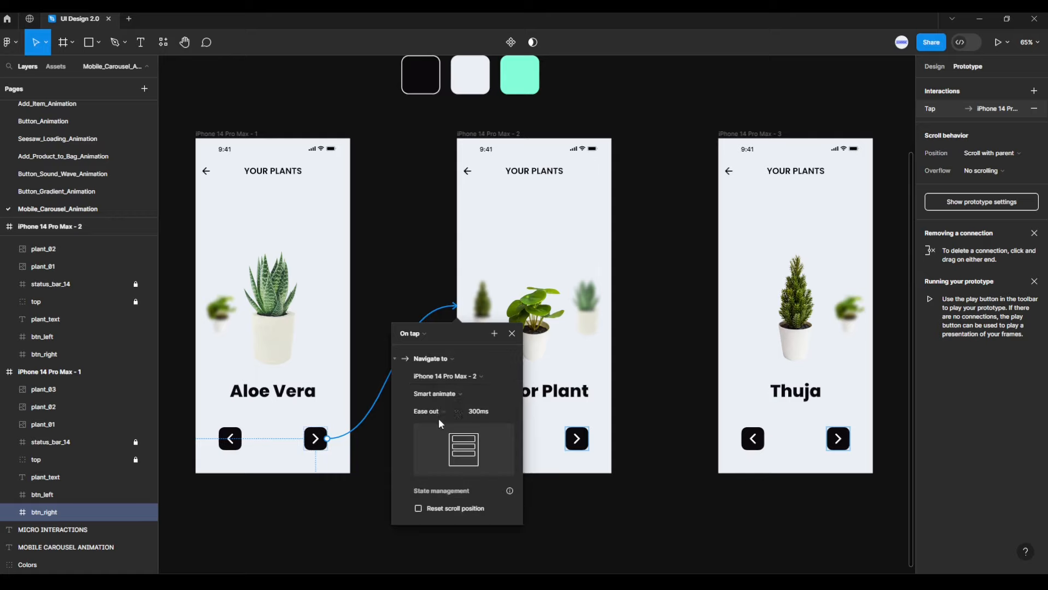
Step: Give this transition a custom bezier easing of 1, 0.01, 0, 1 and a duration of 1600 ms
click(457, 411)
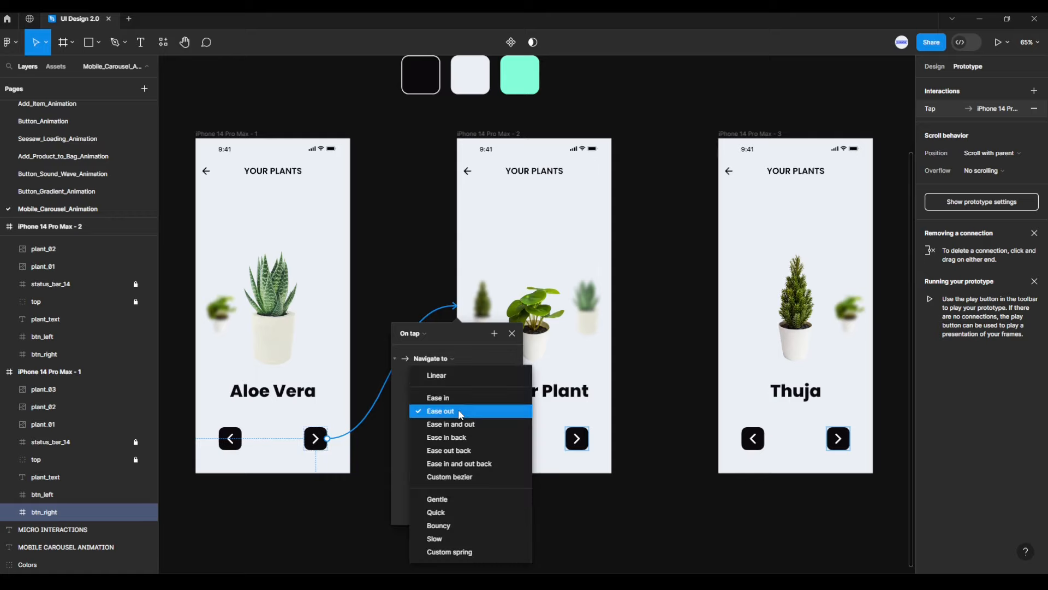
click(457, 478)
scroll(483, 526, down, 1)
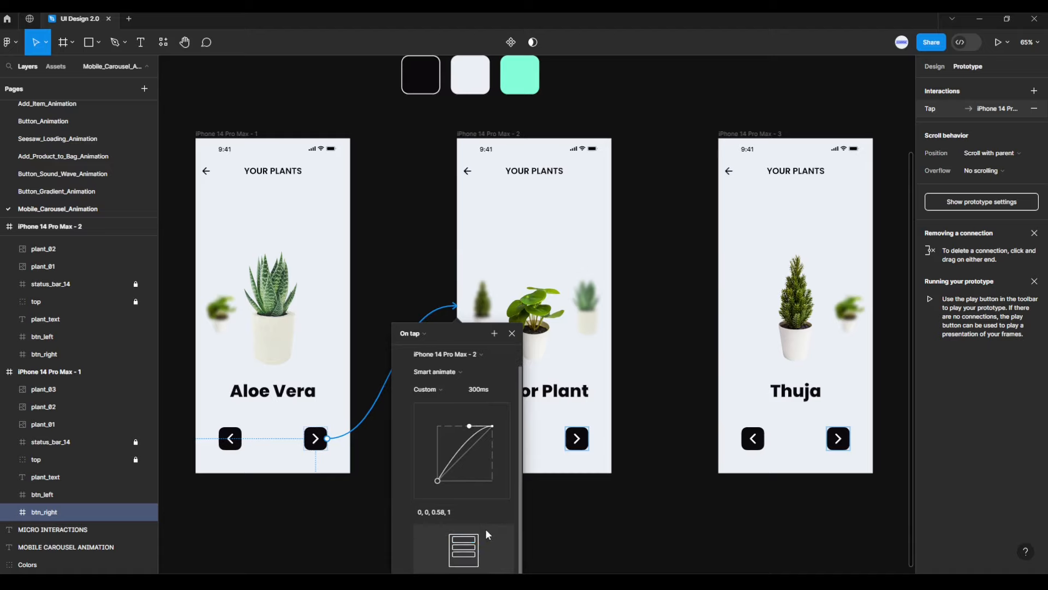
drag(471, 428, 440, 428)
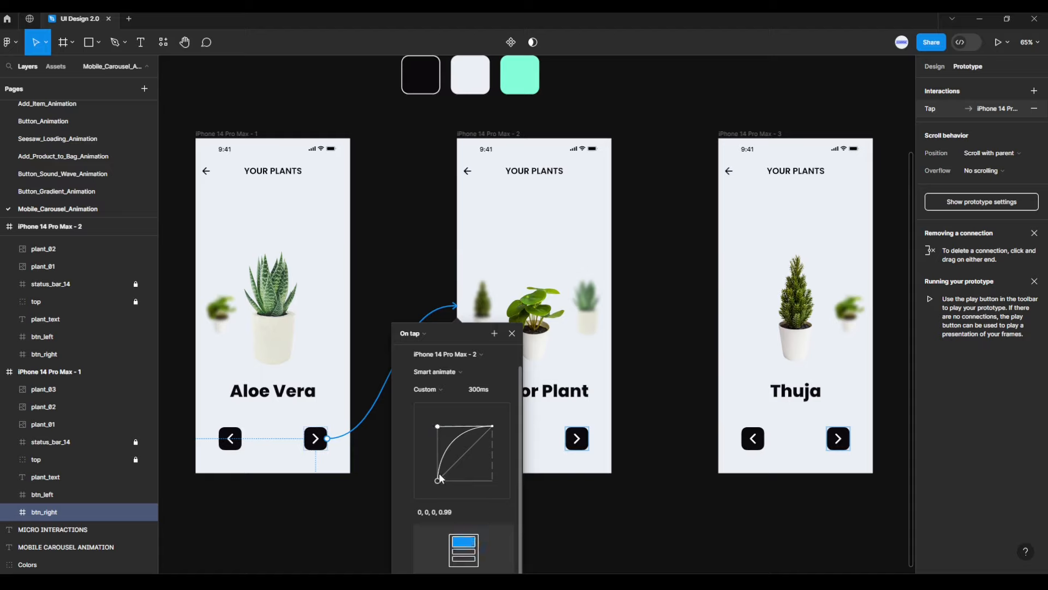
drag(440, 482, 495, 479)
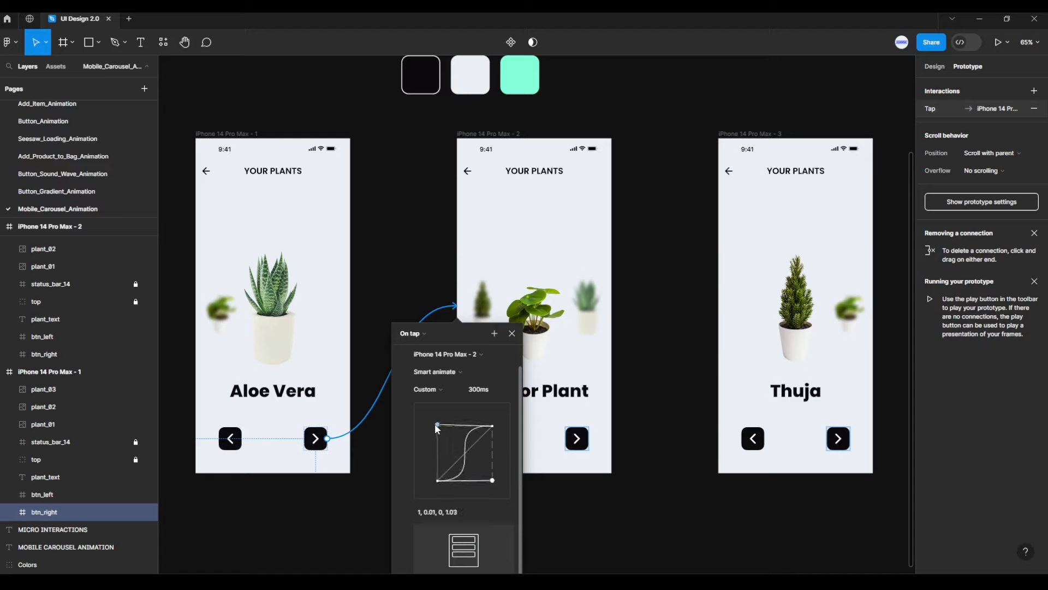
drag(435, 424, 434, 424)
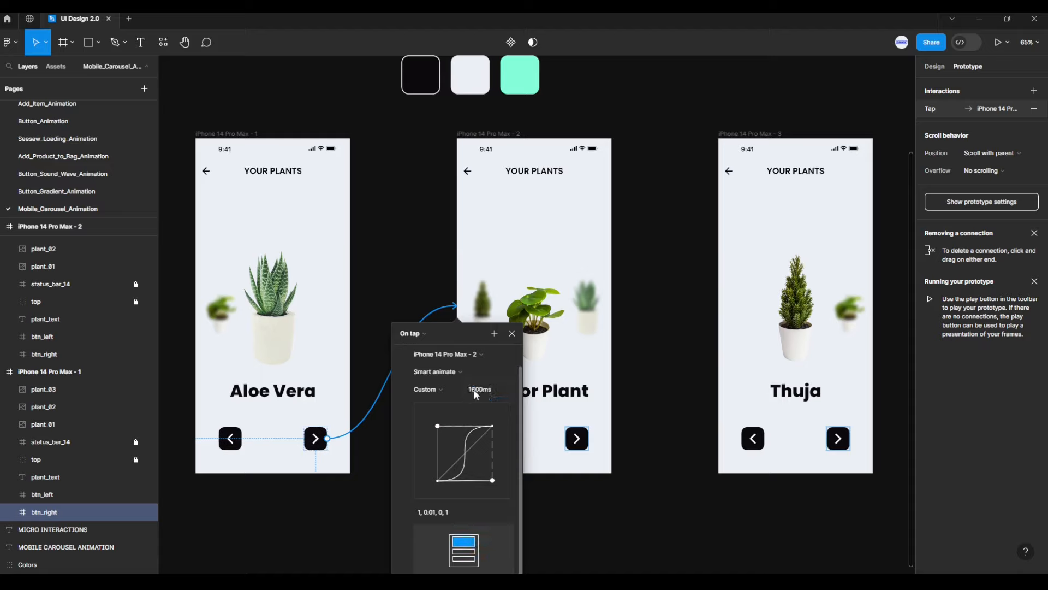
click(513, 333)
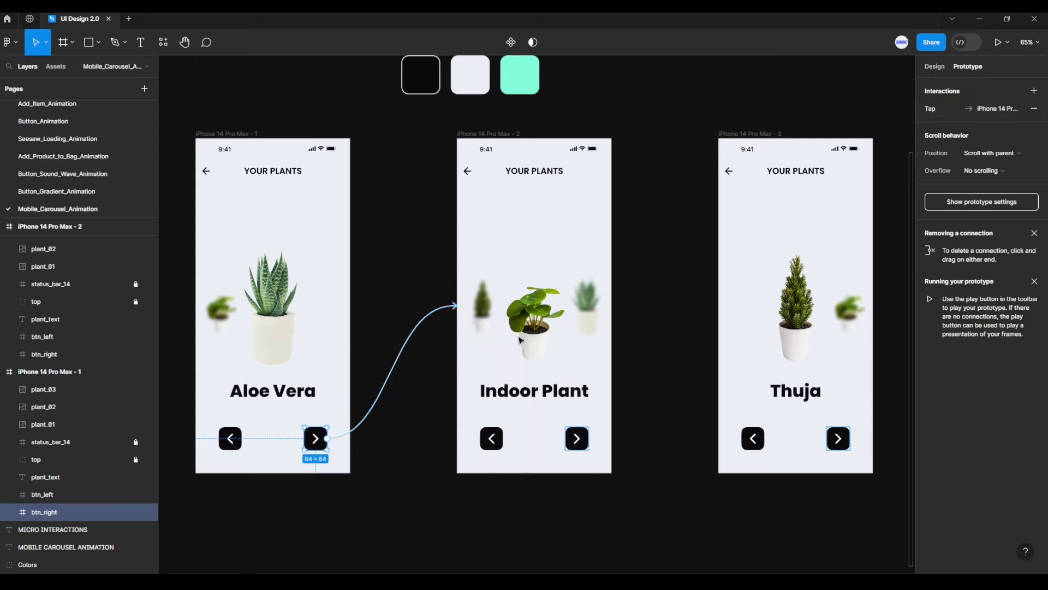
Step: Link the second frame's right arrow button to iPhone 14 Pro Max - 3 on tap, using Smart animate with the same custom easing and 1600 ms
click(588, 438)
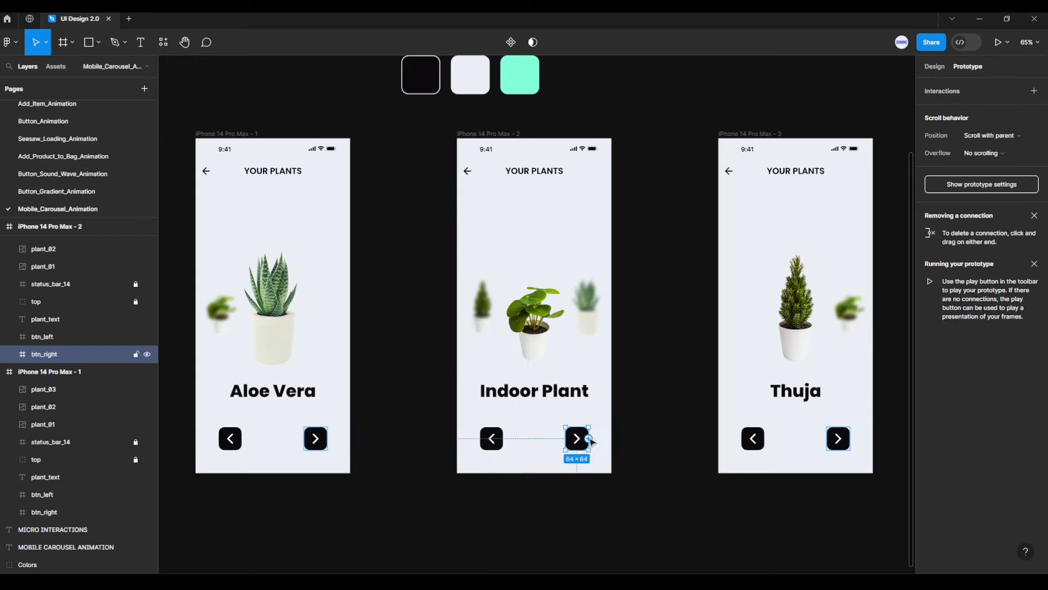
drag(588, 439, 727, 344)
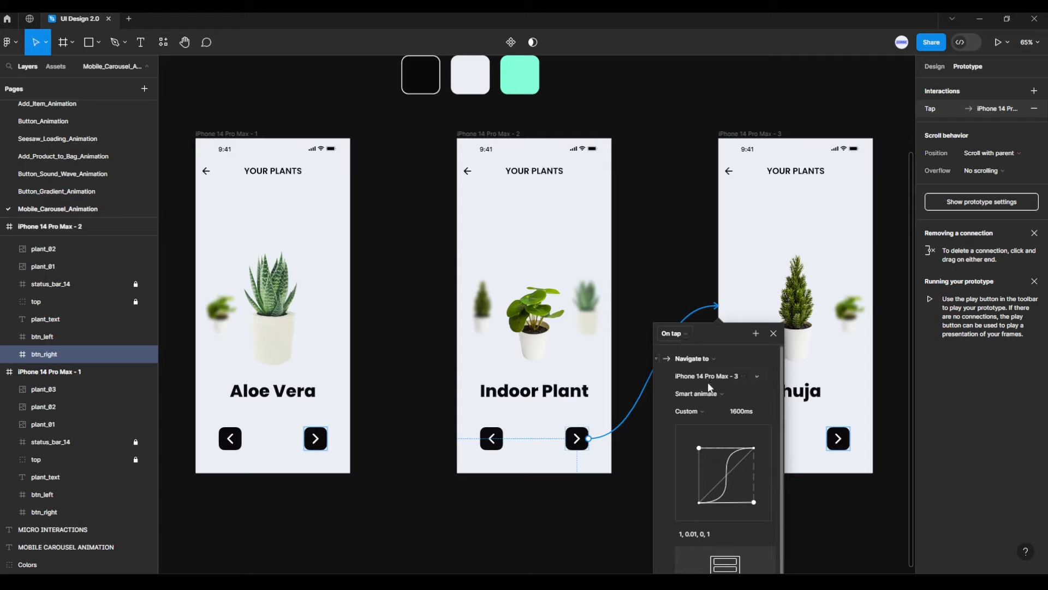
click(682, 334)
click(684, 335)
click(703, 393)
click(707, 394)
click(773, 334)
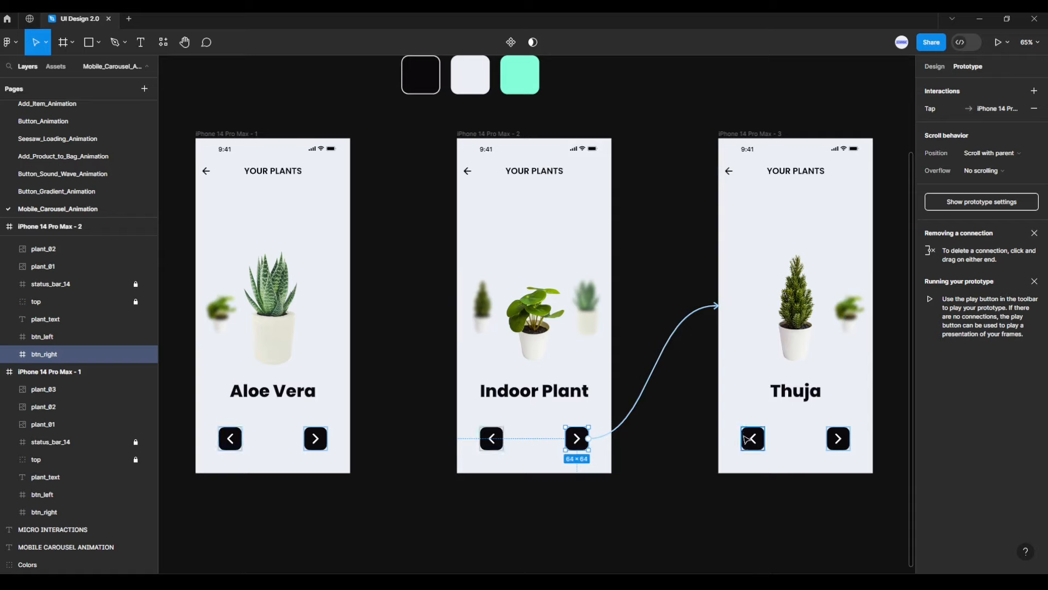
Step: Link the third frame's left arrow button back to iPhone 14 Pro Max - 2 on tap, using Smart animate with custom easing and 1600 ms
click(748, 438)
drag(741, 438, 603, 323)
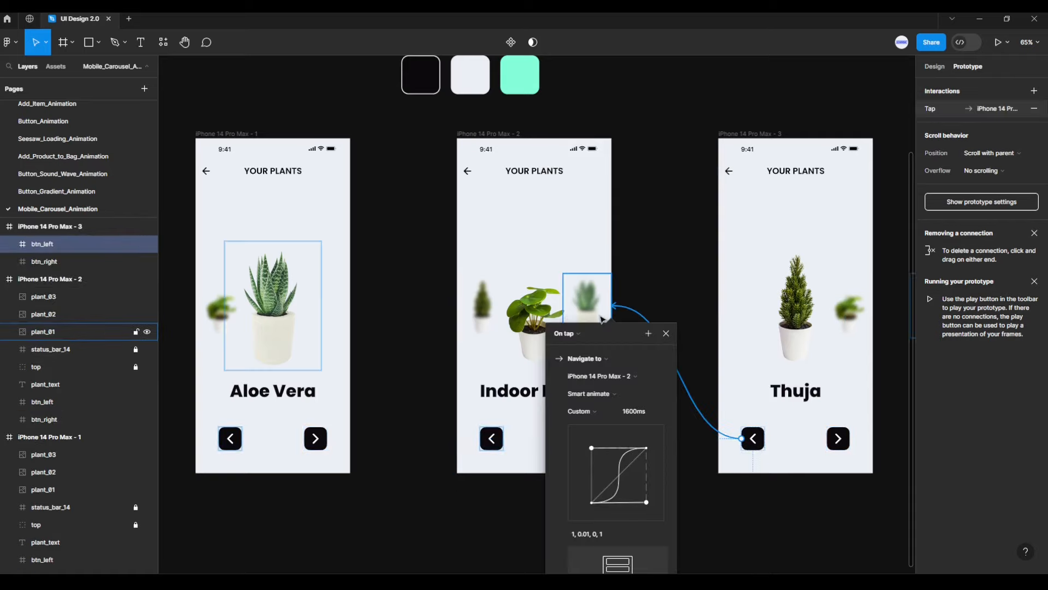
click(578, 332)
click(578, 333)
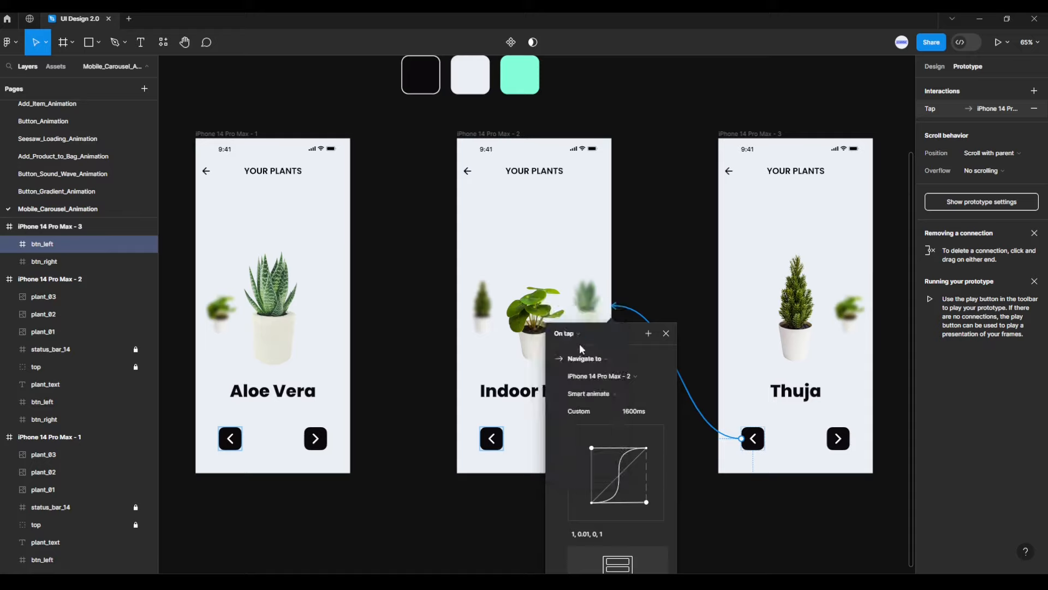
click(590, 390)
click(591, 393)
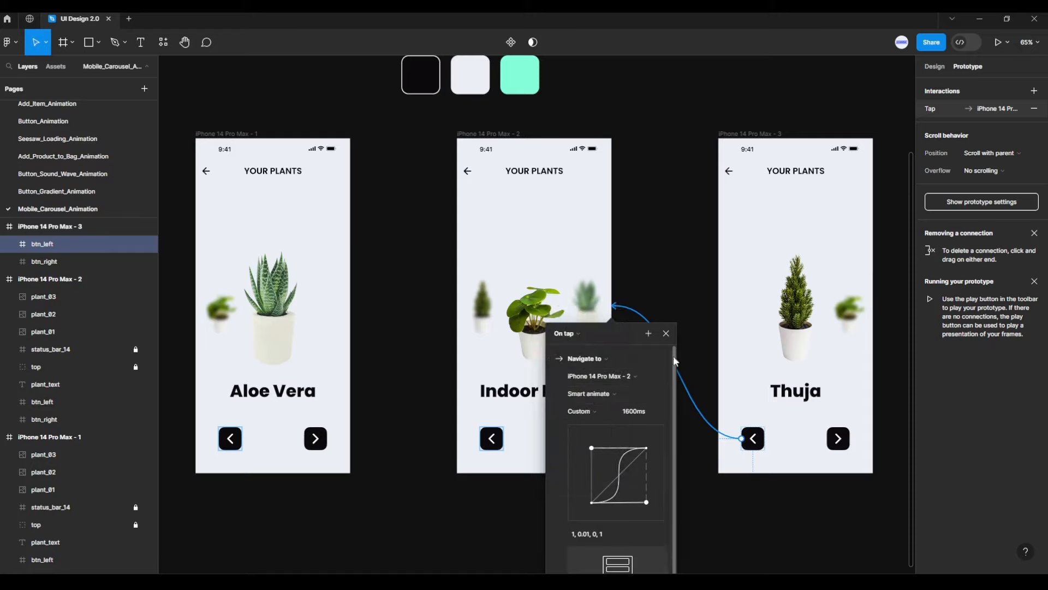
click(666, 333)
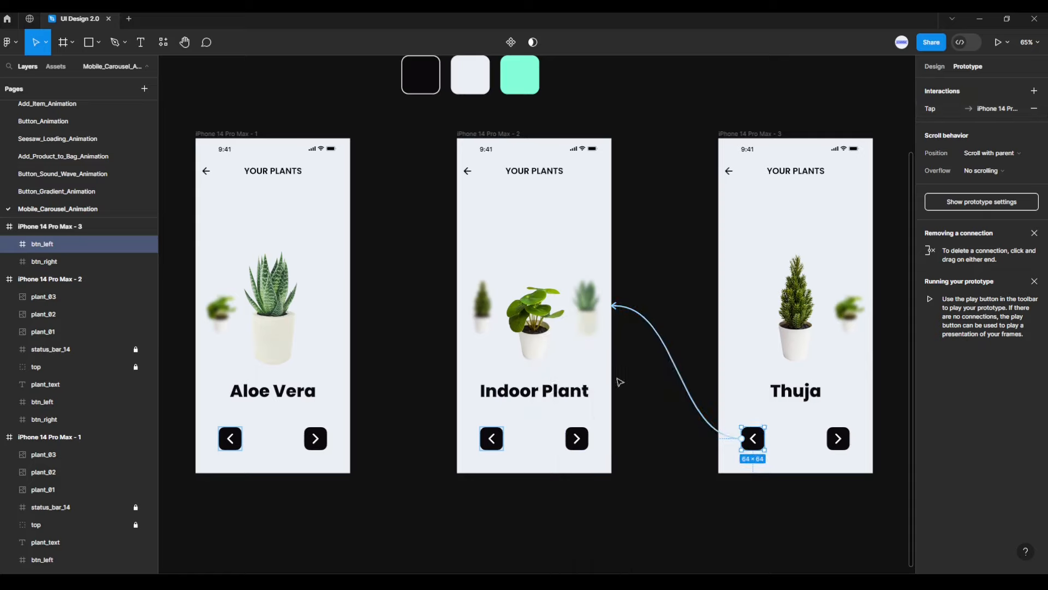
Step: Link the second frame's left arrow button back to iPhone 14 Pro Max - 1 on tap, using Smart animate with custom easing and 1600 ms
click(500, 443)
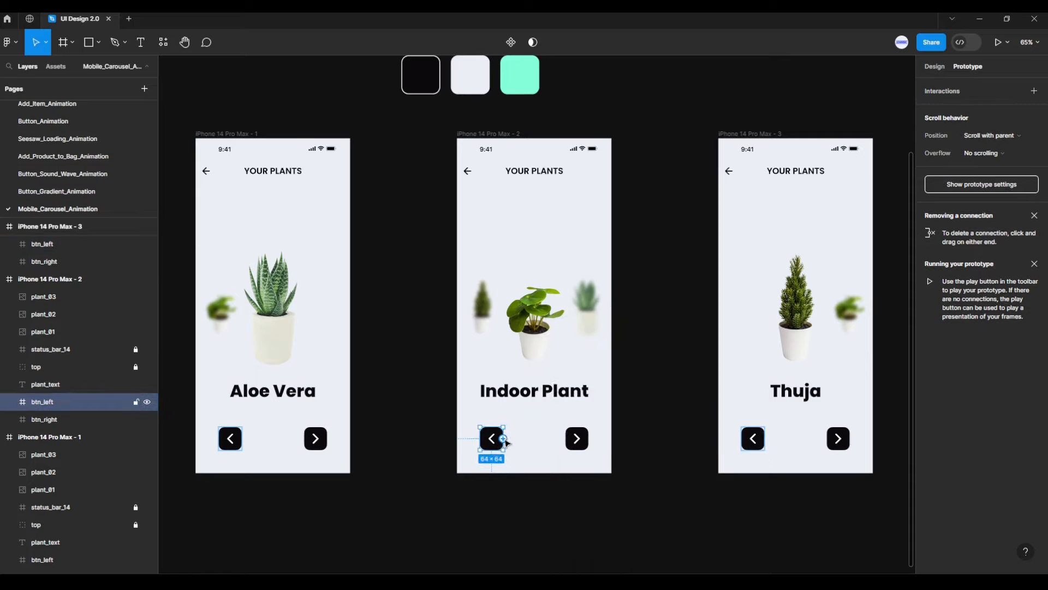
drag(503, 439, 334, 278)
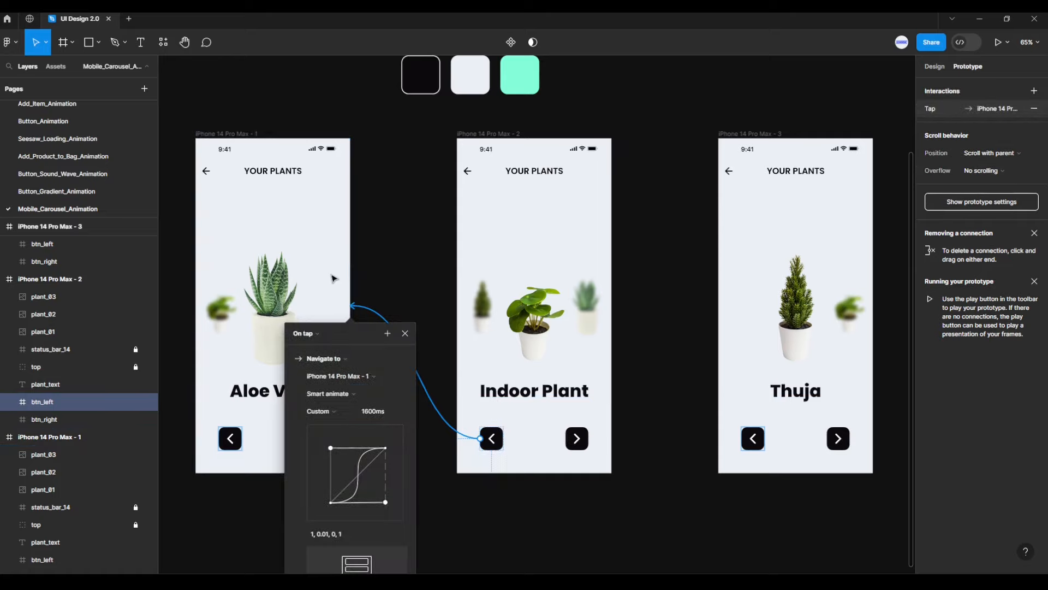
click(317, 334)
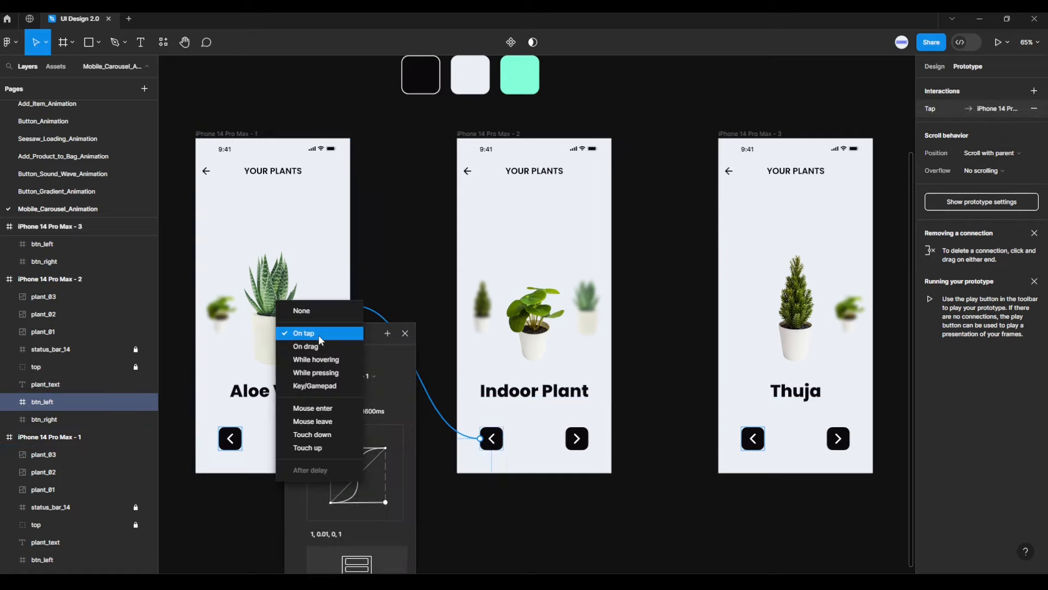
click(319, 334)
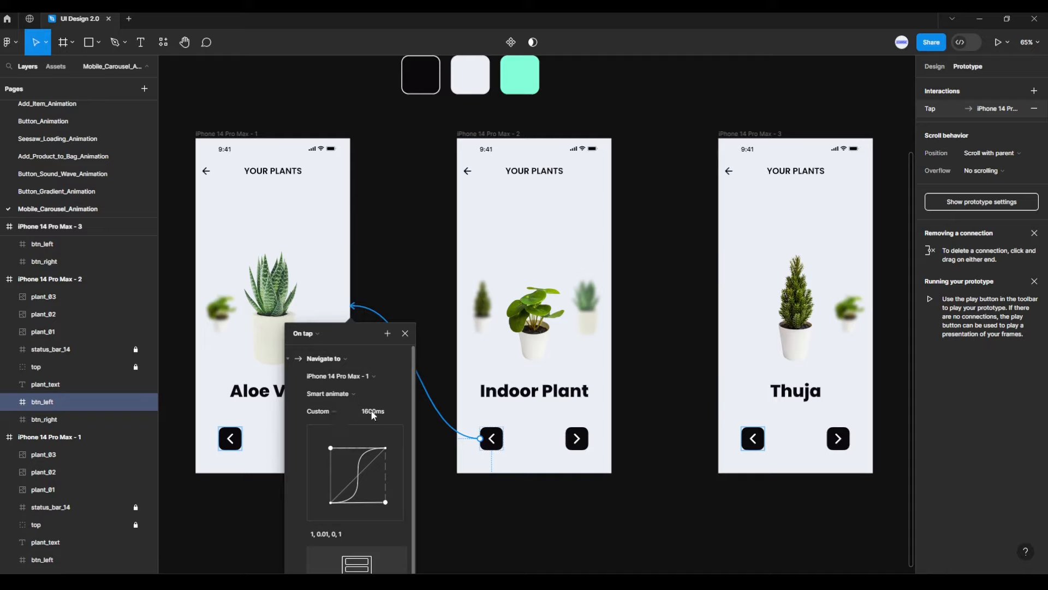
click(406, 334)
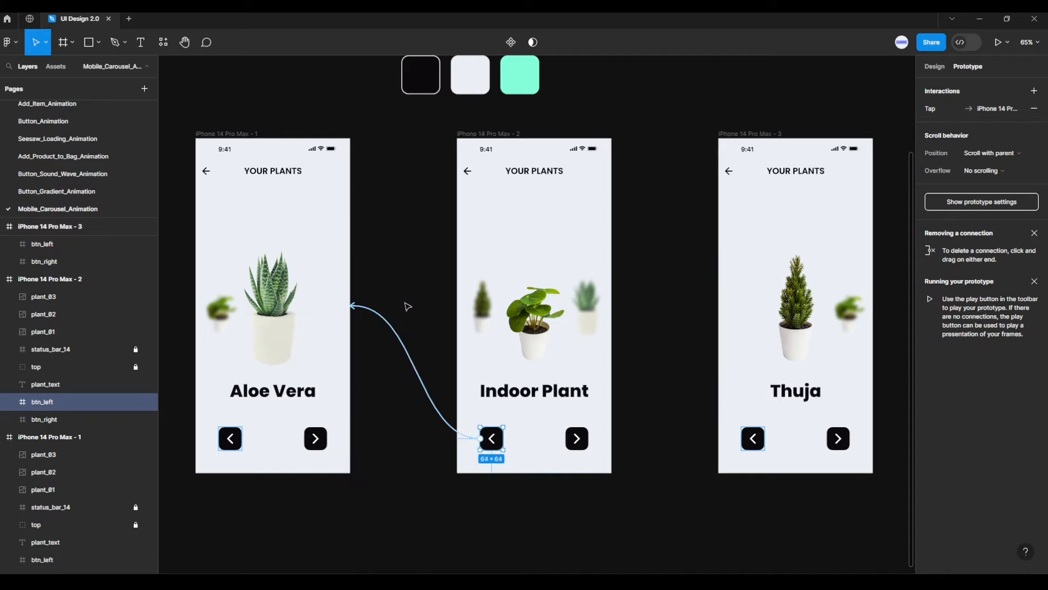
Step: Play the prototype from the iPhone 14 Pro Max - 1 frame and test the carousel with its right arrow button
click(253, 132)
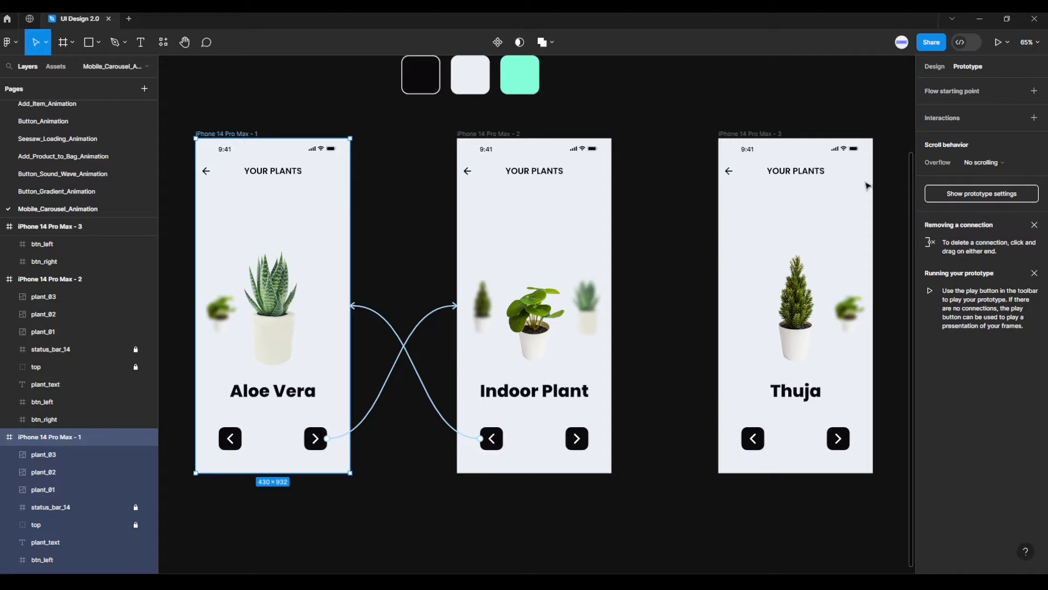
click(997, 43)
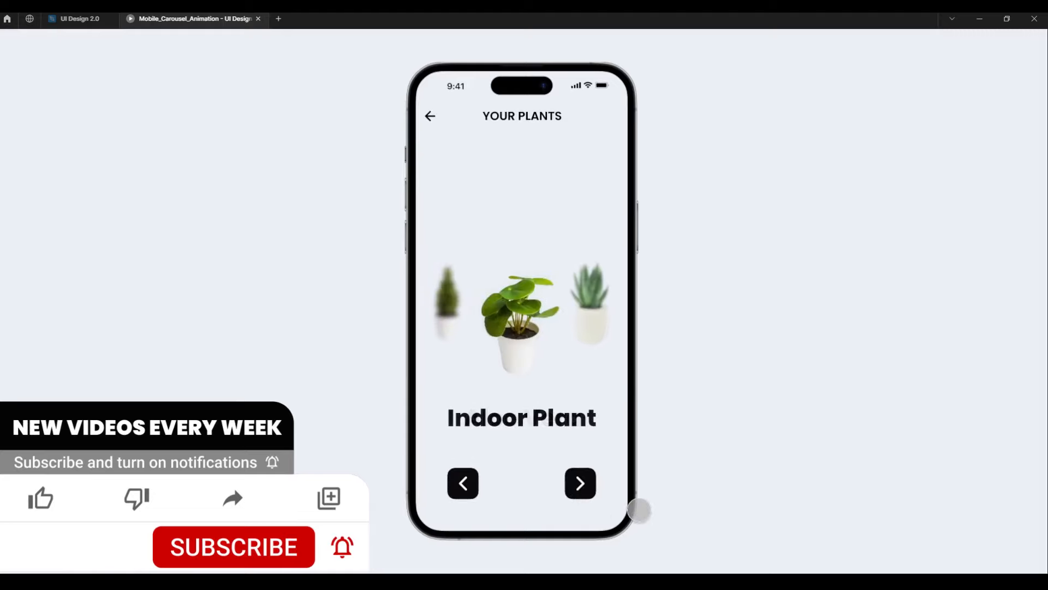
click(580, 483)
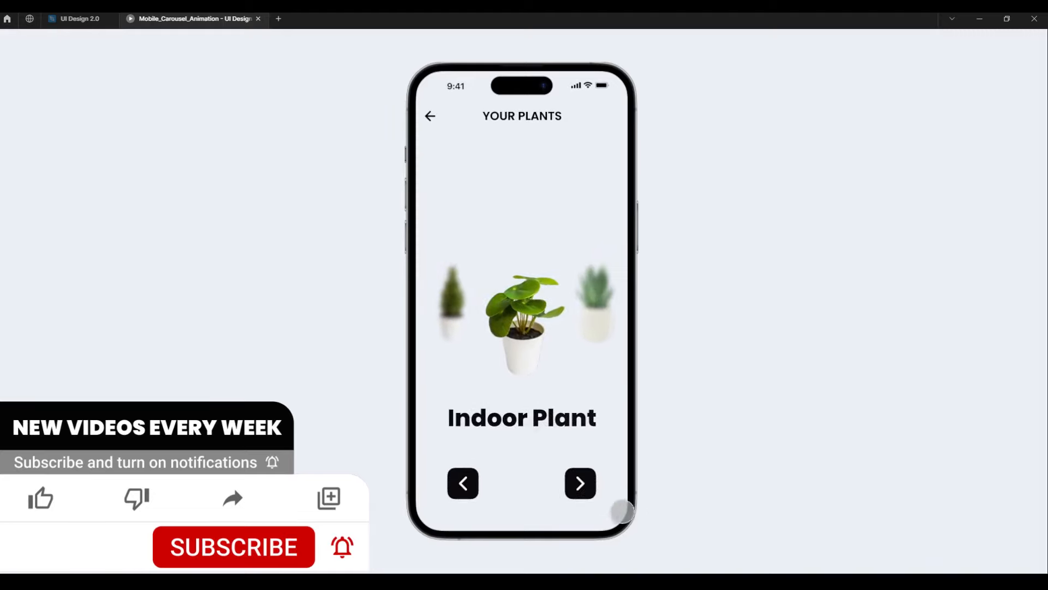